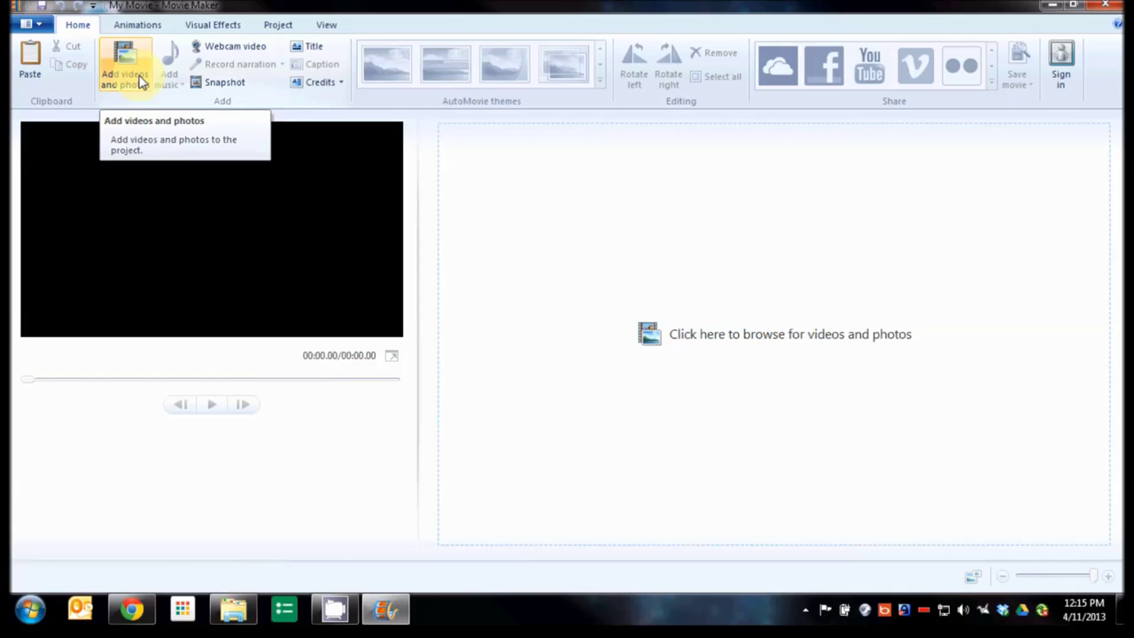
- Drag the iSquish Pt 1_Picturebox and points.mp4 screencast from Explorer onto the storyboard
{"action": "left_click", "coordinate": [140, 82]}
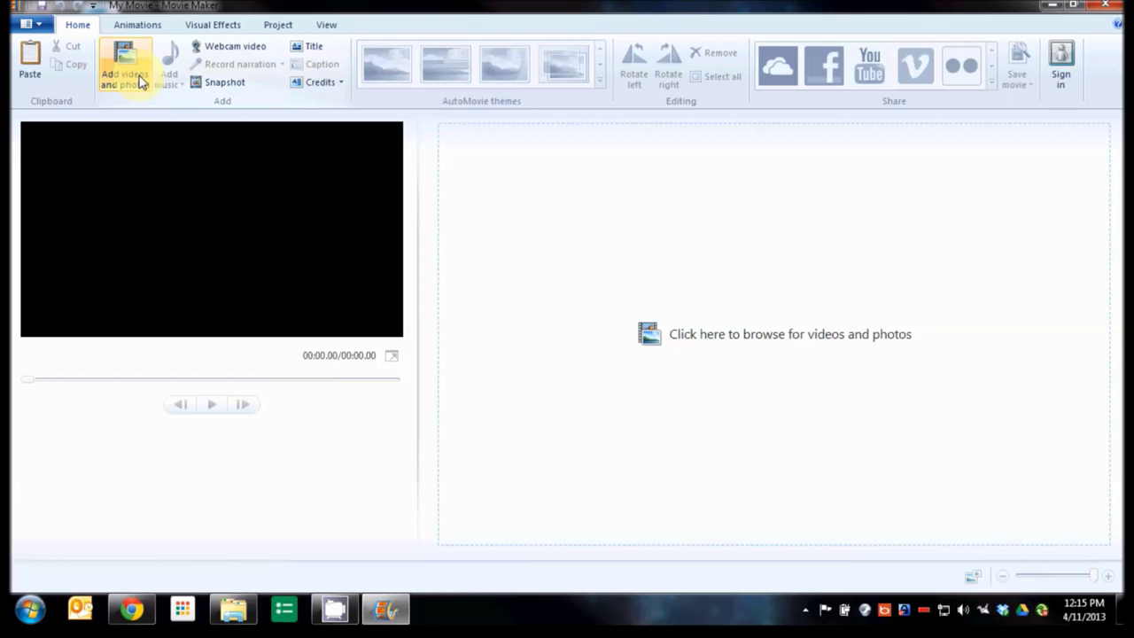
{"action": "left_click", "coordinate": [232, 625]}
{"action": "left_click", "coordinate": [404, 163]}
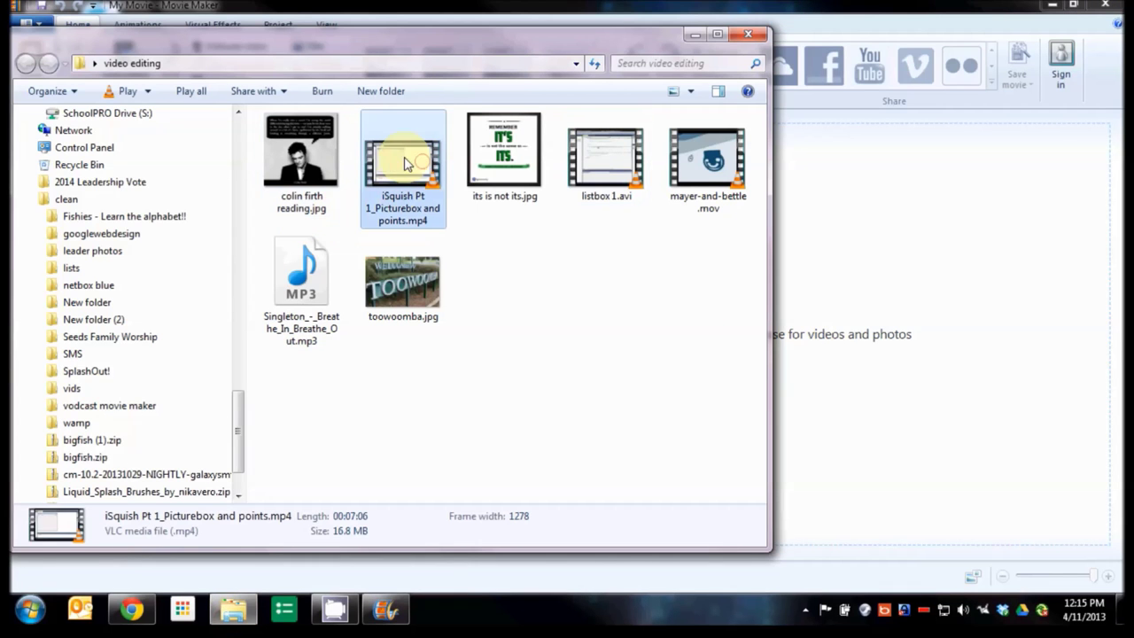
{"action": "left_click_drag", "start_coordinate": [404, 163], "coordinate": [905, 339]}
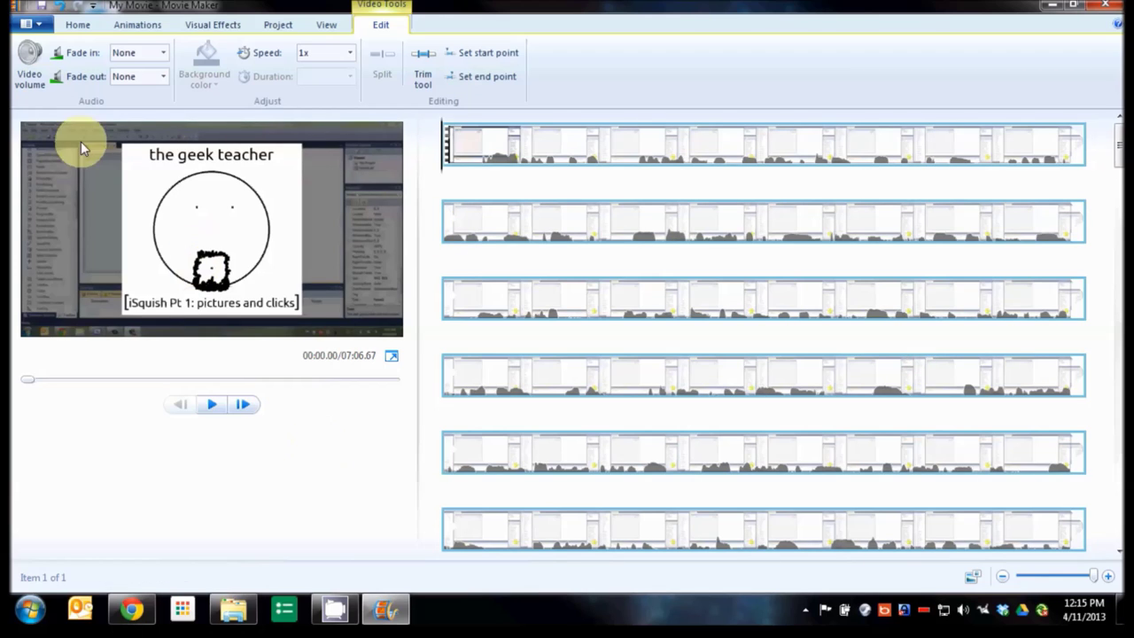
- Scrub the playhead to about 19 seconds, then return it to the clip start
{"action": "left_click", "coordinate": [661, 323]}
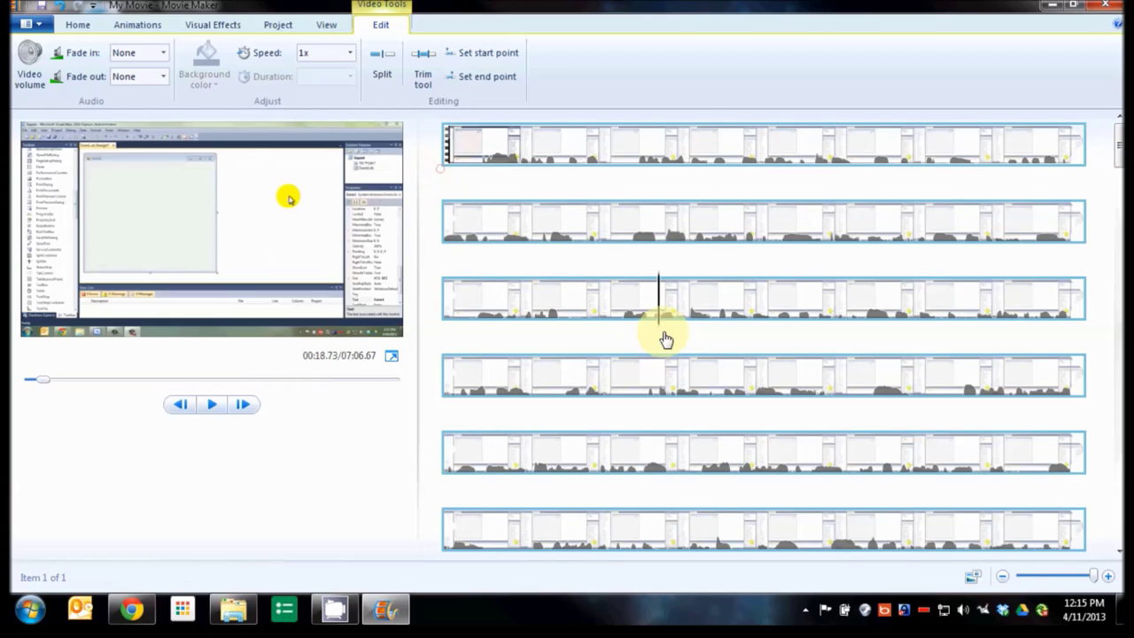
{"action": "left_click_drag", "start_coordinate": [665, 337], "coordinate": [689, 334]}
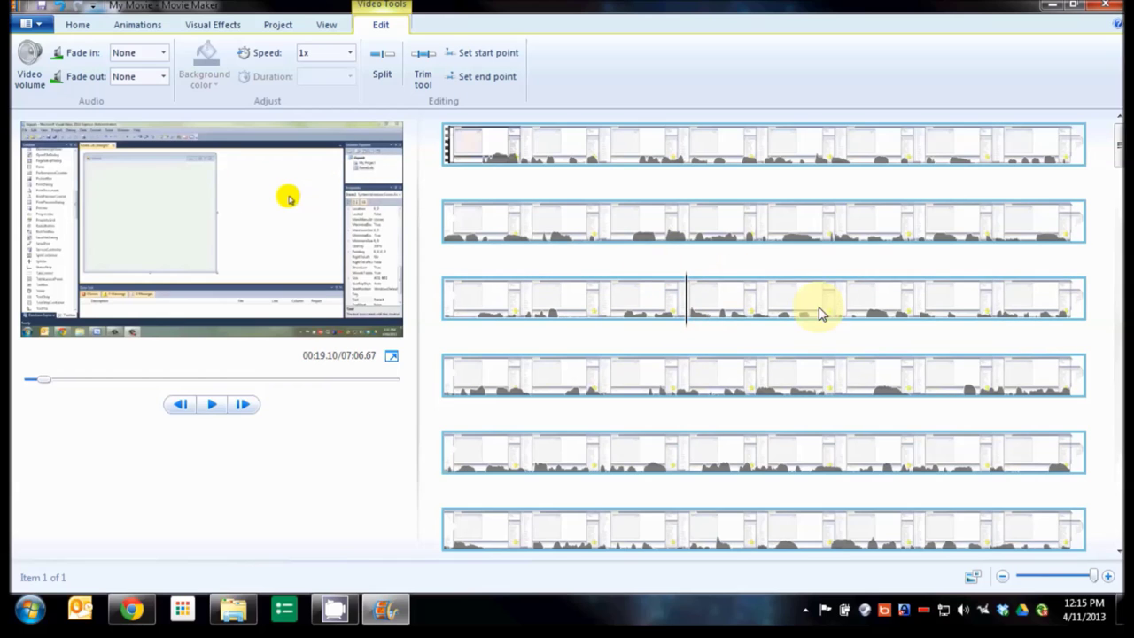
{"action": "left_click", "coordinate": [447, 146]}
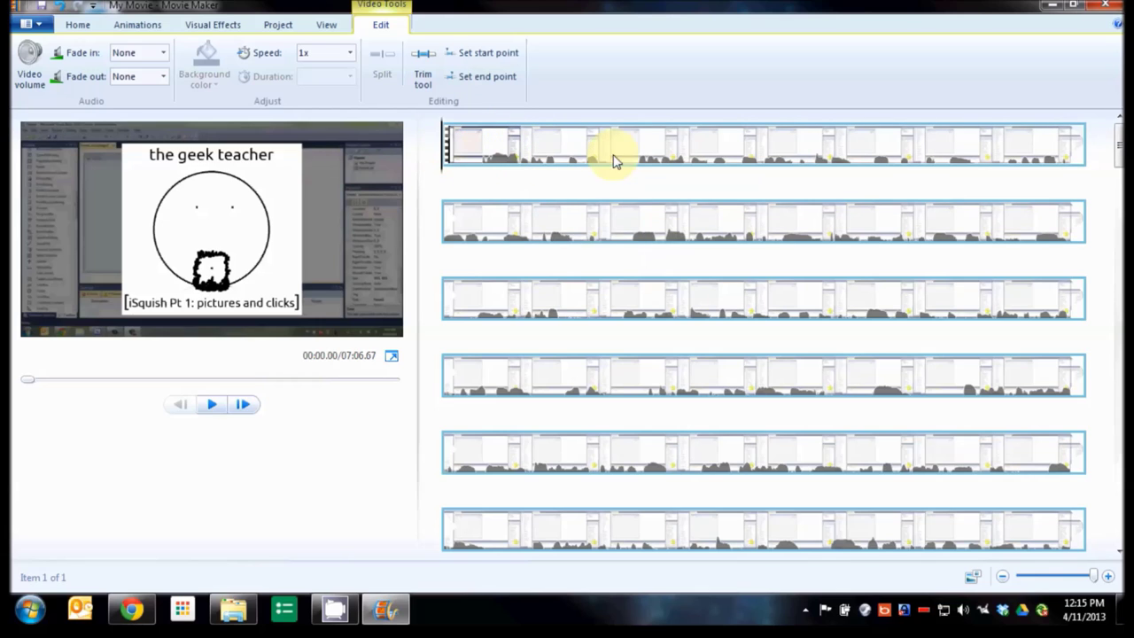
{"action": "left_click", "coordinate": [78, 25]}
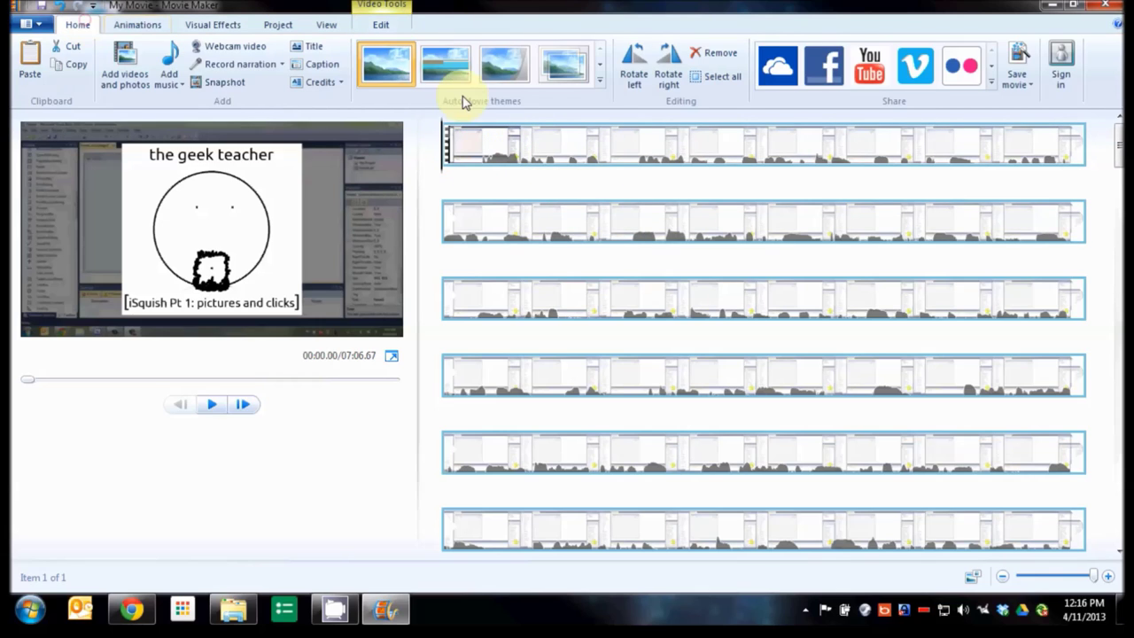
- Add iSquish Pt 1_Picturebox and points.mp4 as the music track, browsing with the Videos file type
{"action": "left_click", "coordinate": [169, 78]}
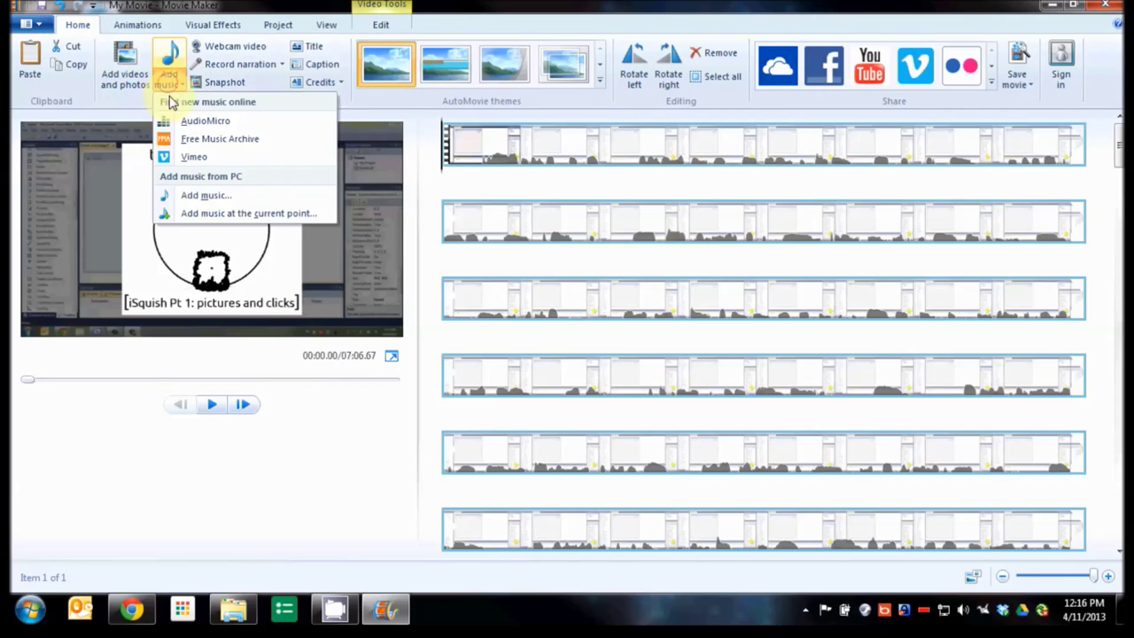
{"action": "left_click", "coordinate": [212, 197]}
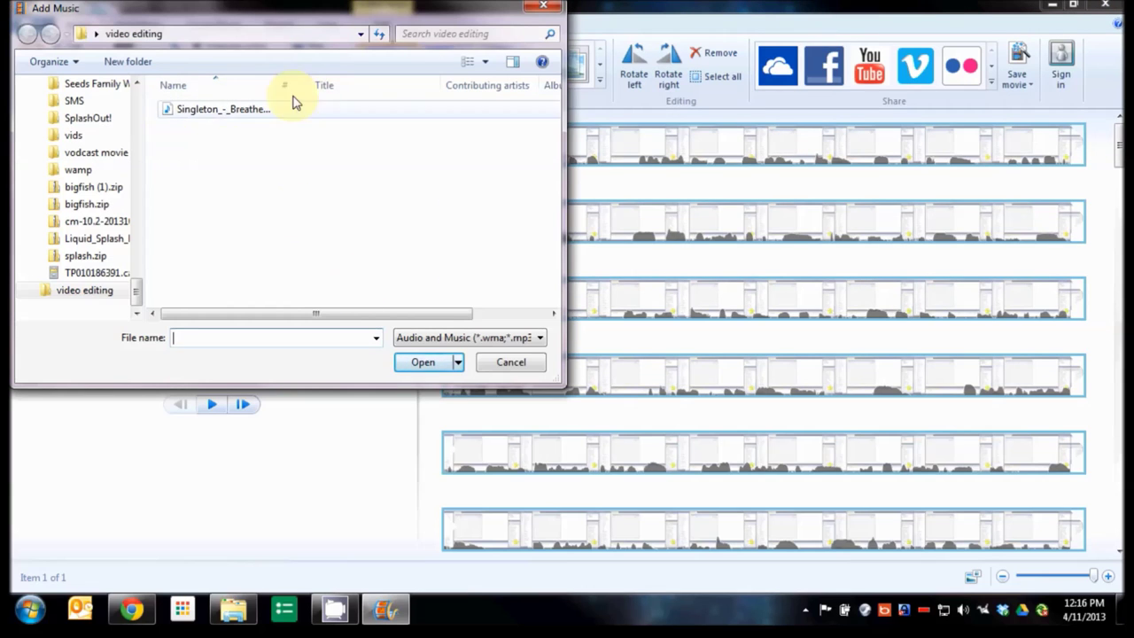
{"action": "left_click", "coordinate": [447, 337]}
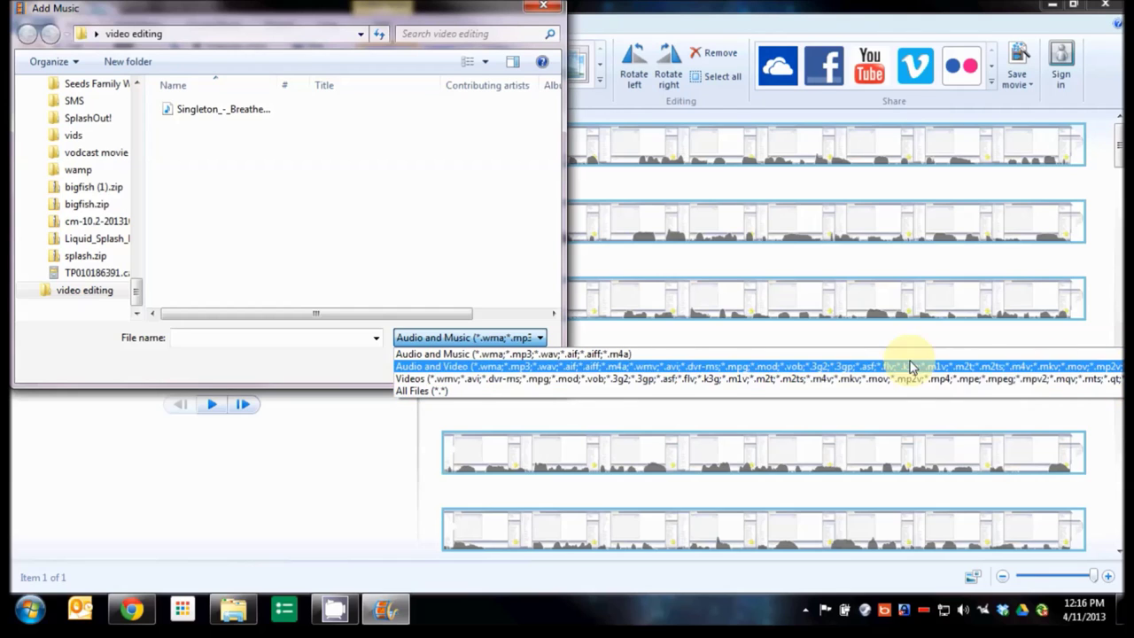
{"action": "left_click", "coordinate": [465, 378]}
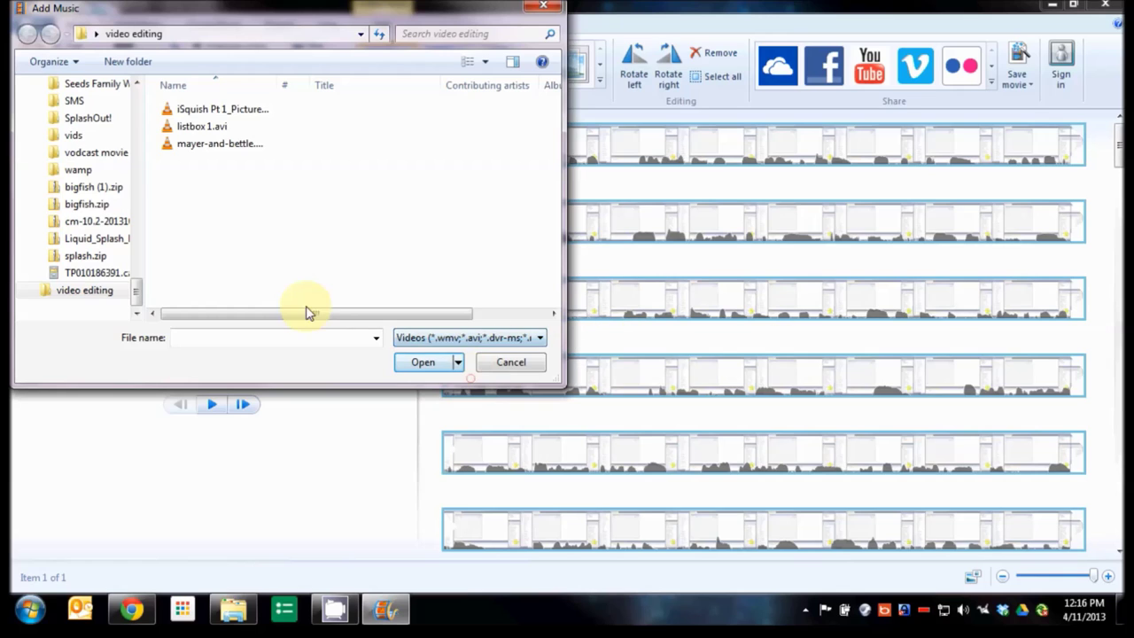
{"action": "left_click", "coordinate": [217, 108]}
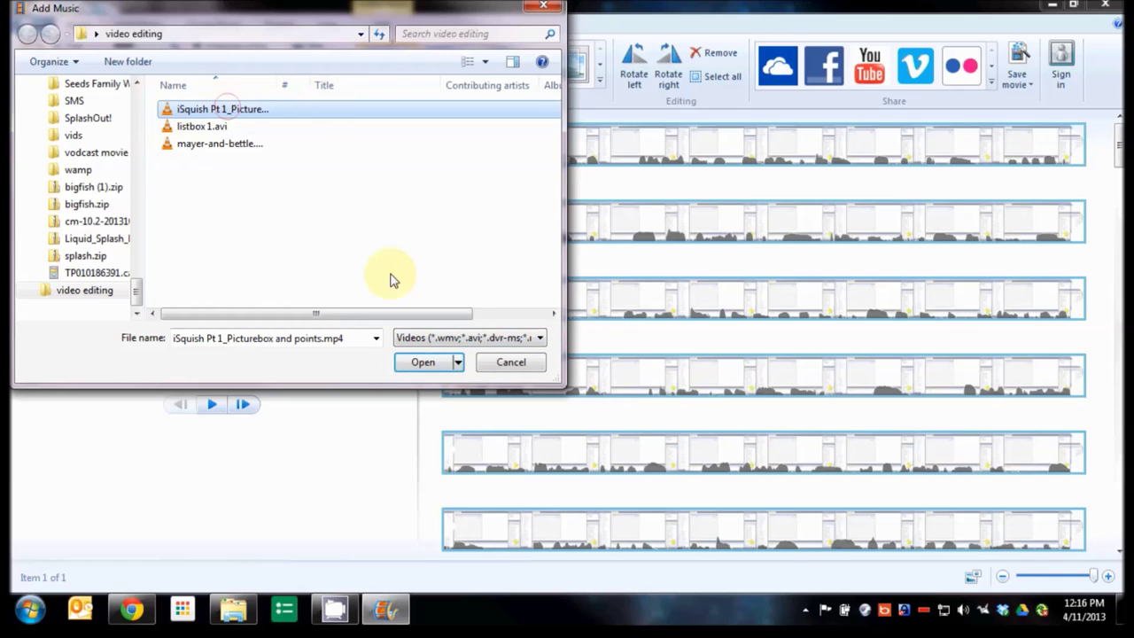
{"action": "left_click", "coordinate": [421, 364]}
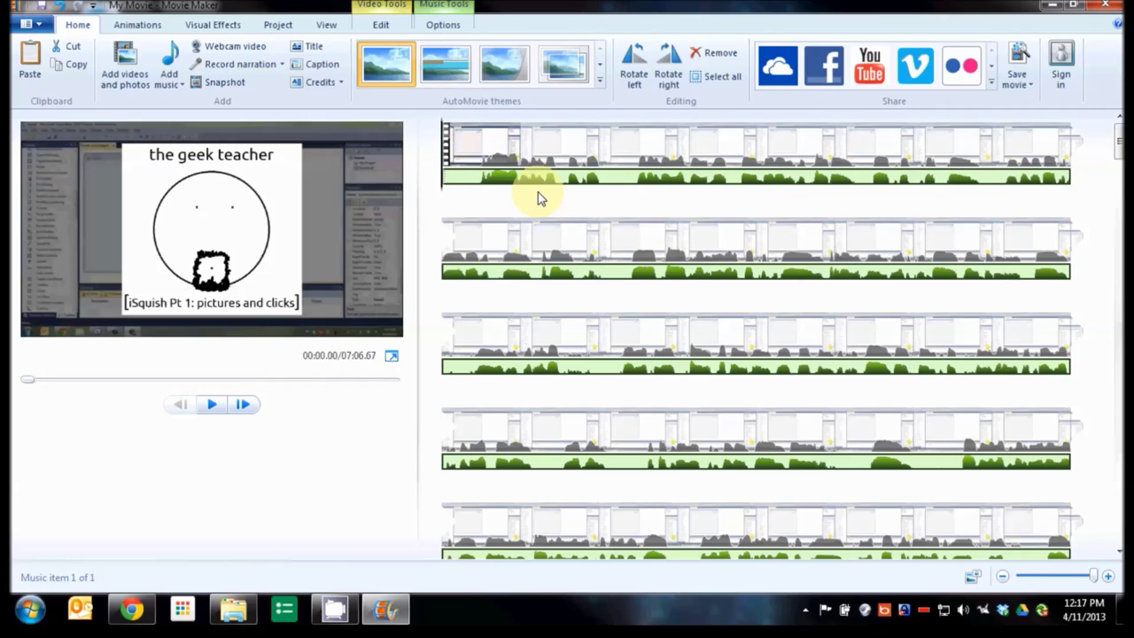
{"action": "left_click", "coordinate": [549, 155]}
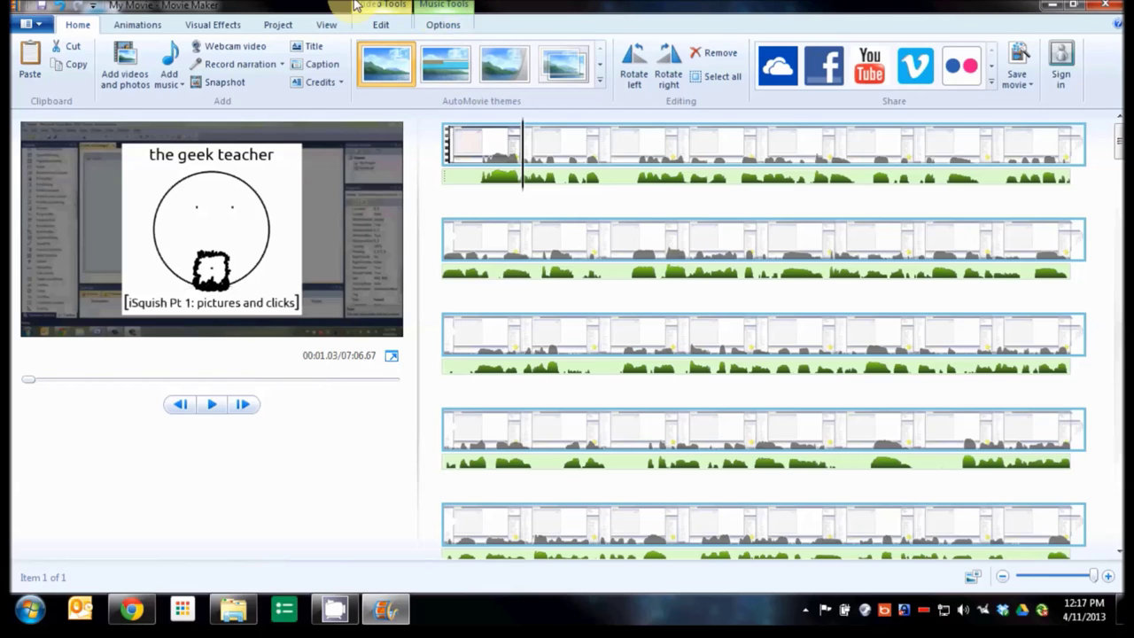
- Drag the clip's Video volume slider fully left to silence it, then rewind to the start
{"action": "left_click", "coordinate": [380, 27]}
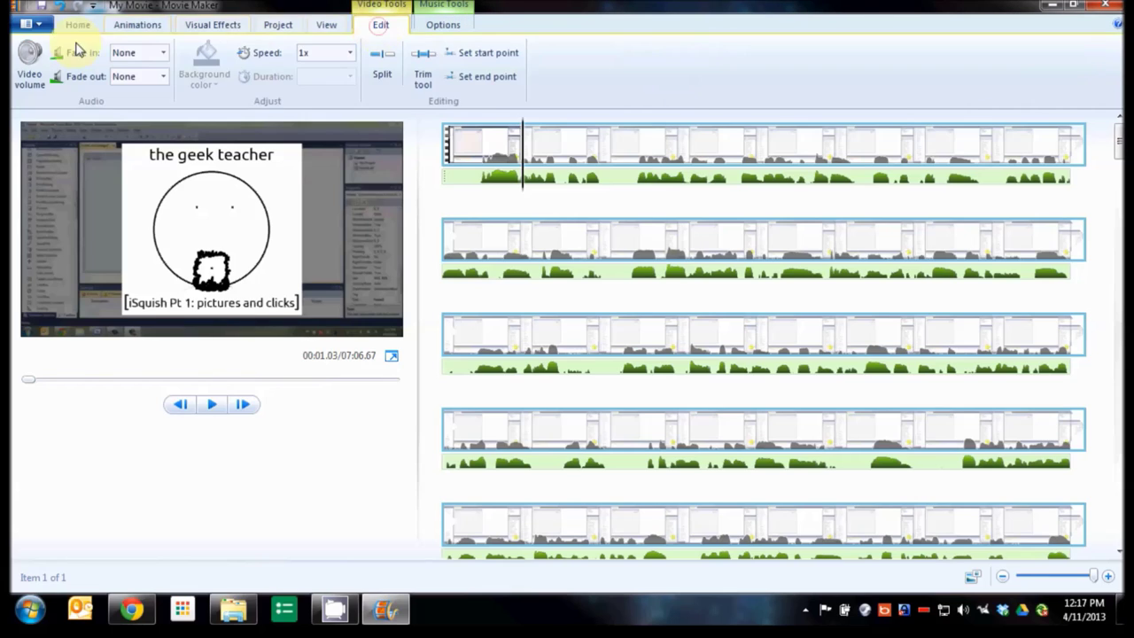
{"action": "left_click", "coordinate": [30, 80]}
{"action": "left_click_drag", "start_coordinate": [67, 109], "coordinate": [30, 112]}
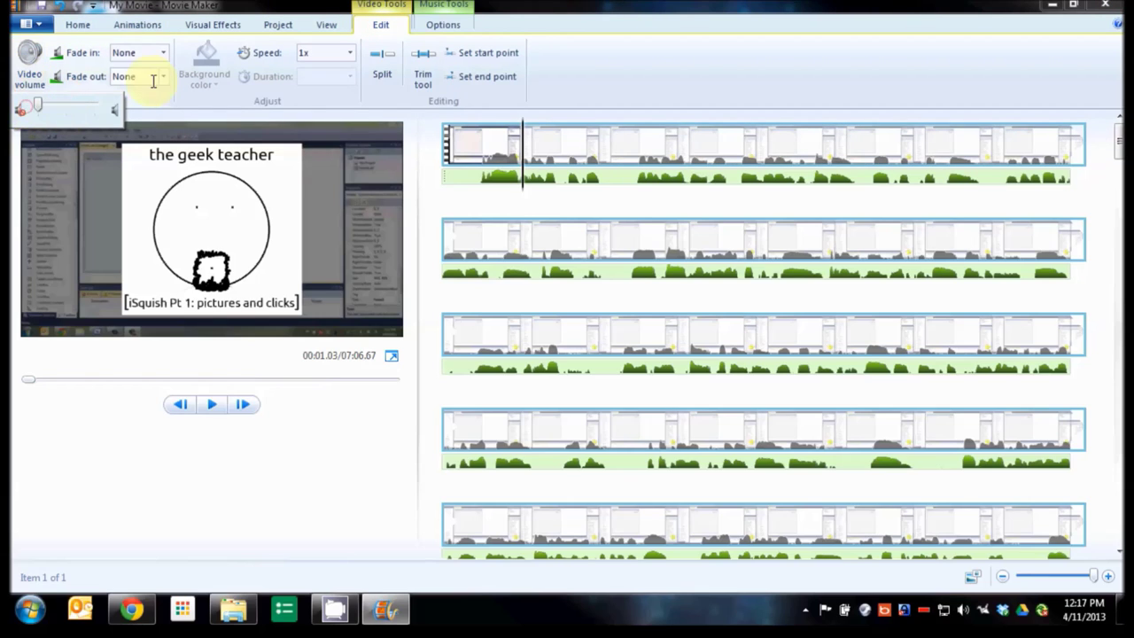
{"action": "left_click", "coordinate": [650, 65]}
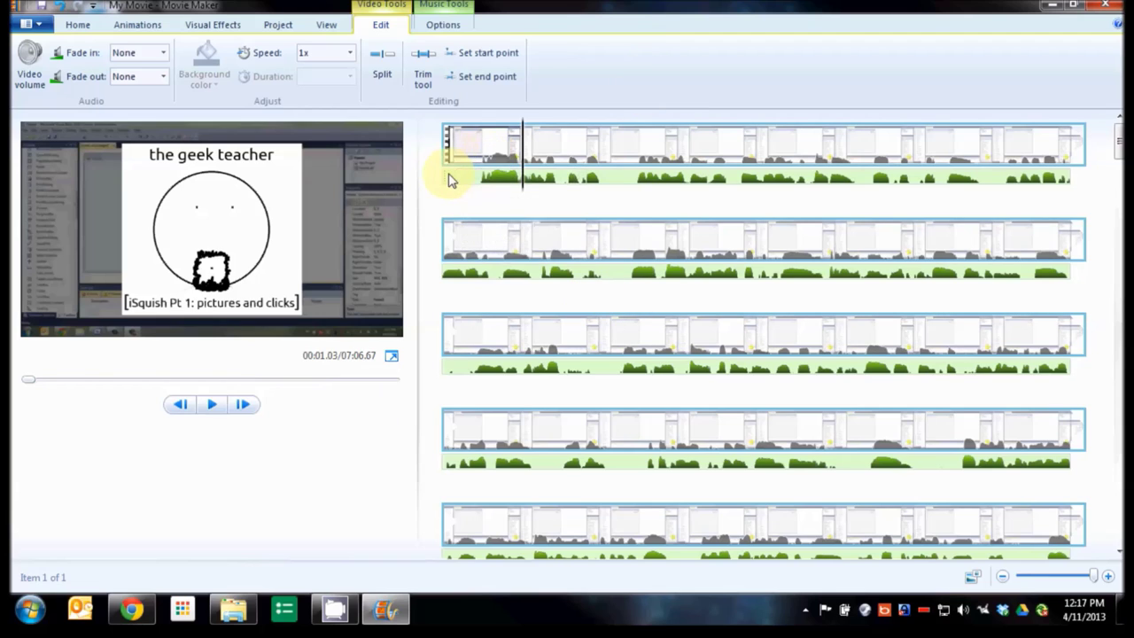
{"action": "left_click", "coordinate": [473, 145]}
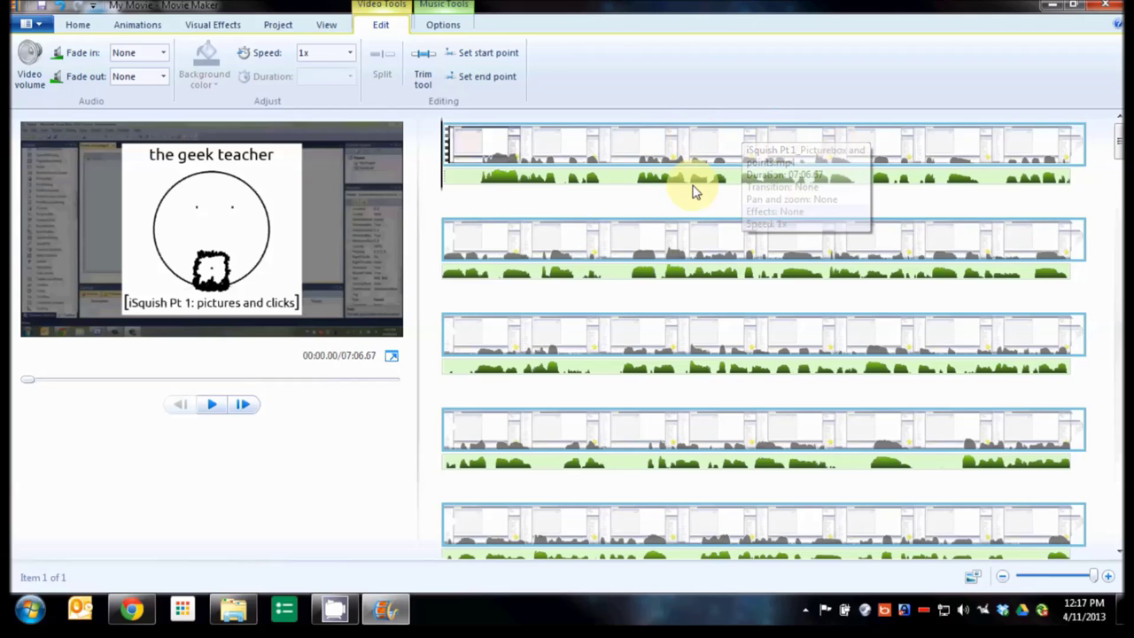
{"action": "left_click", "coordinate": [623, 245]}
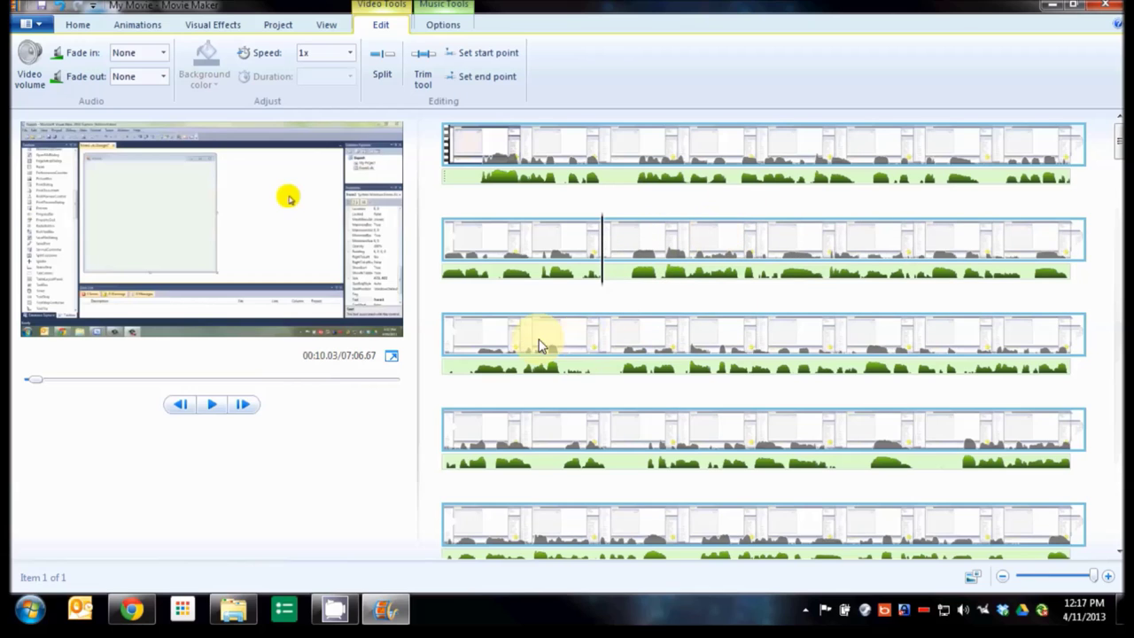
{"action": "left_click", "coordinate": [525, 344]}
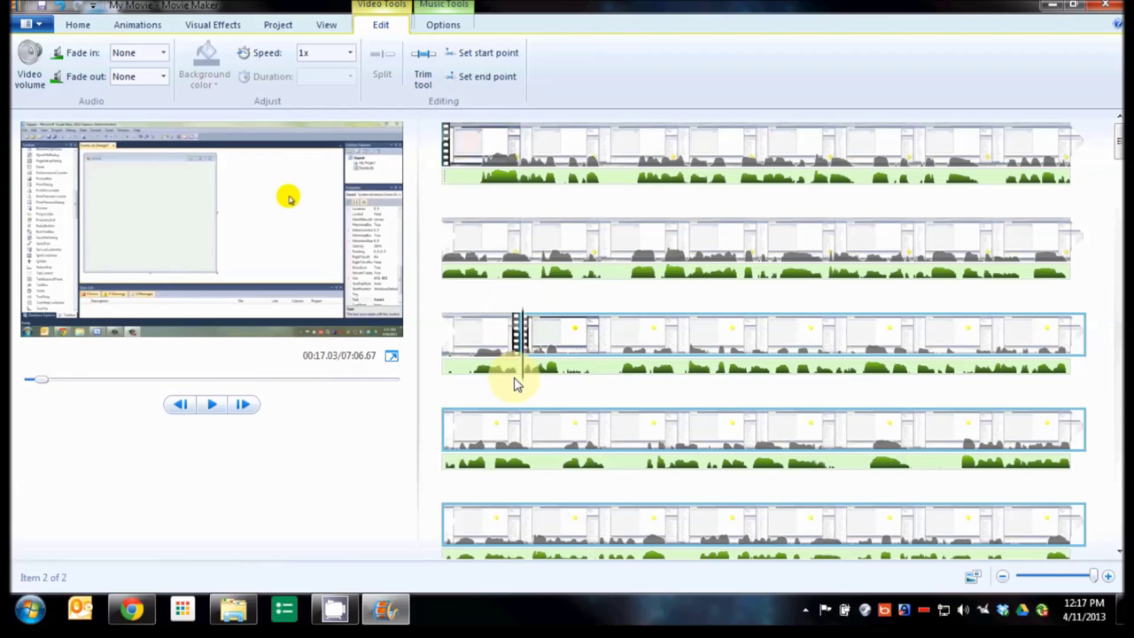
{"action": "left_click", "coordinate": [458, 341]}
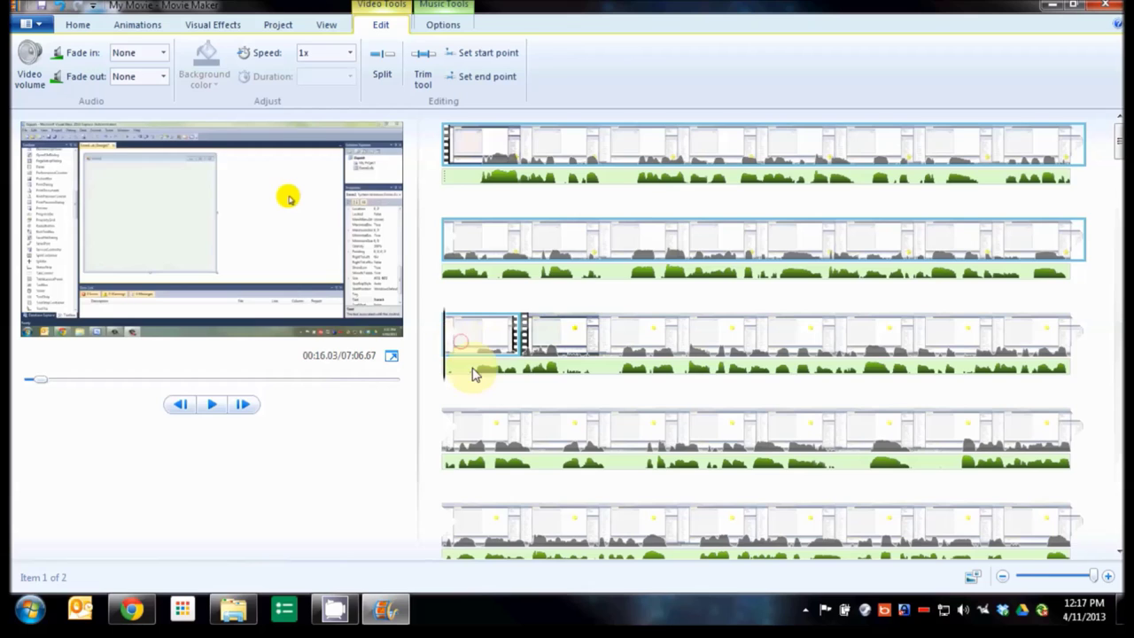
{"action": "left_click", "coordinate": [211, 405]}
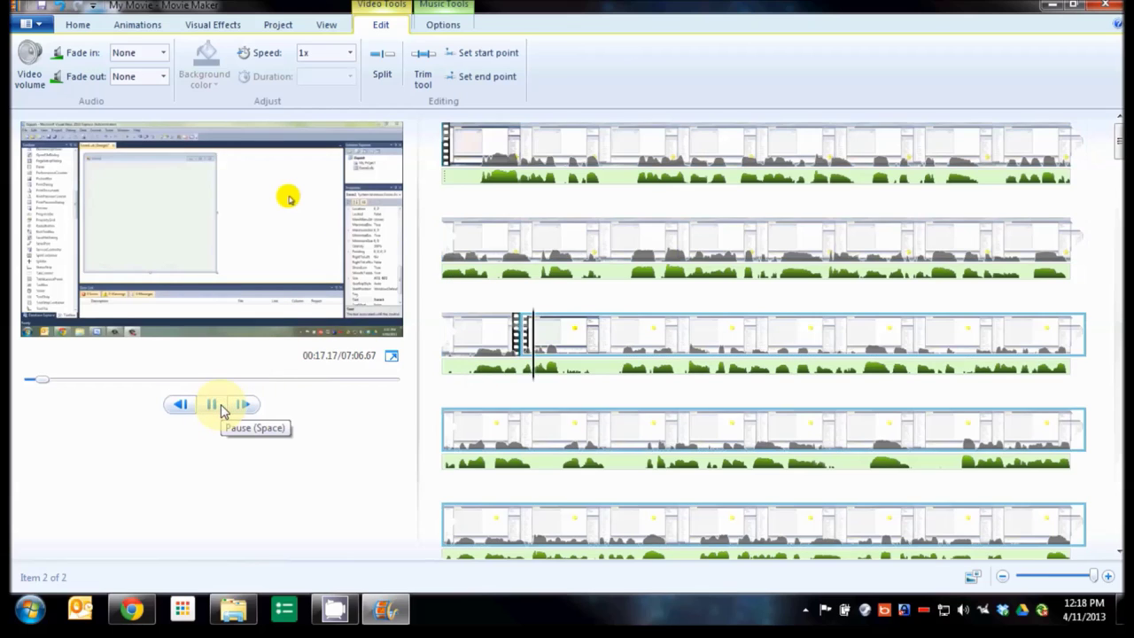
{"action": "left_click", "coordinate": [213, 405]}
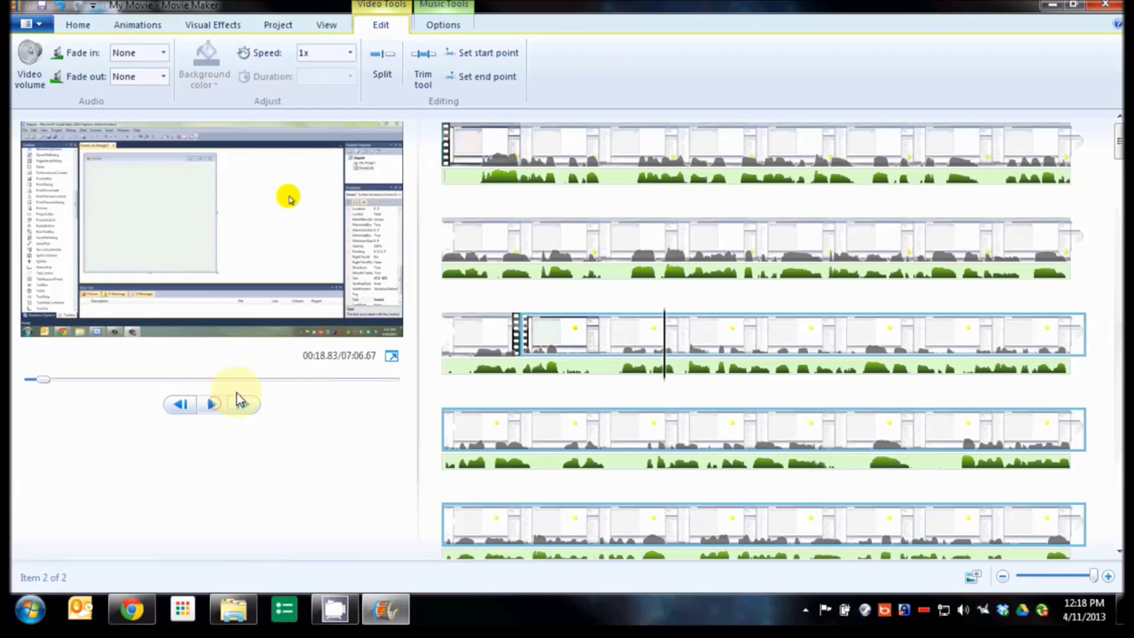
{"action": "left_click", "coordinate": [994, 248]}
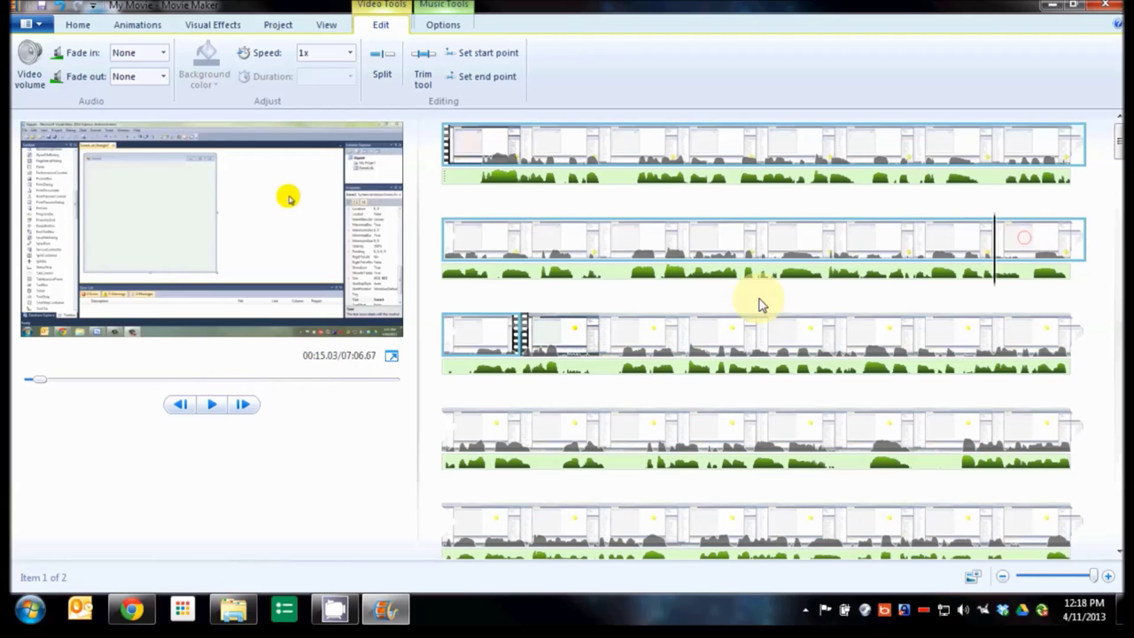
{"action": "left_click", "coordinate": [212, 404]}
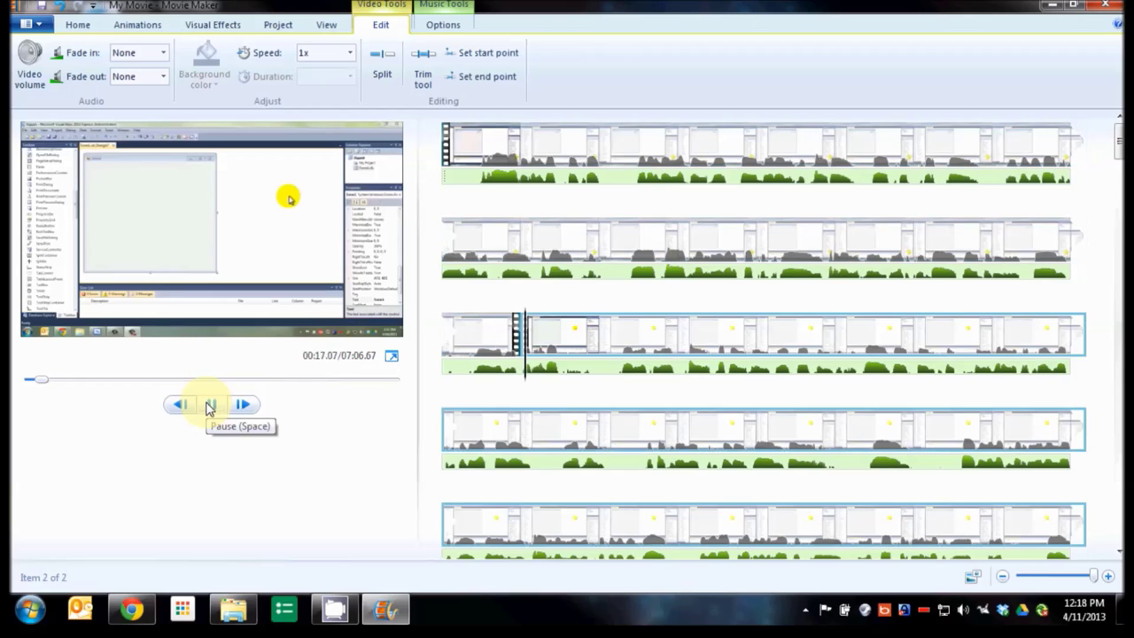
{"action": "left_click", "coordinate": [210, 405]}
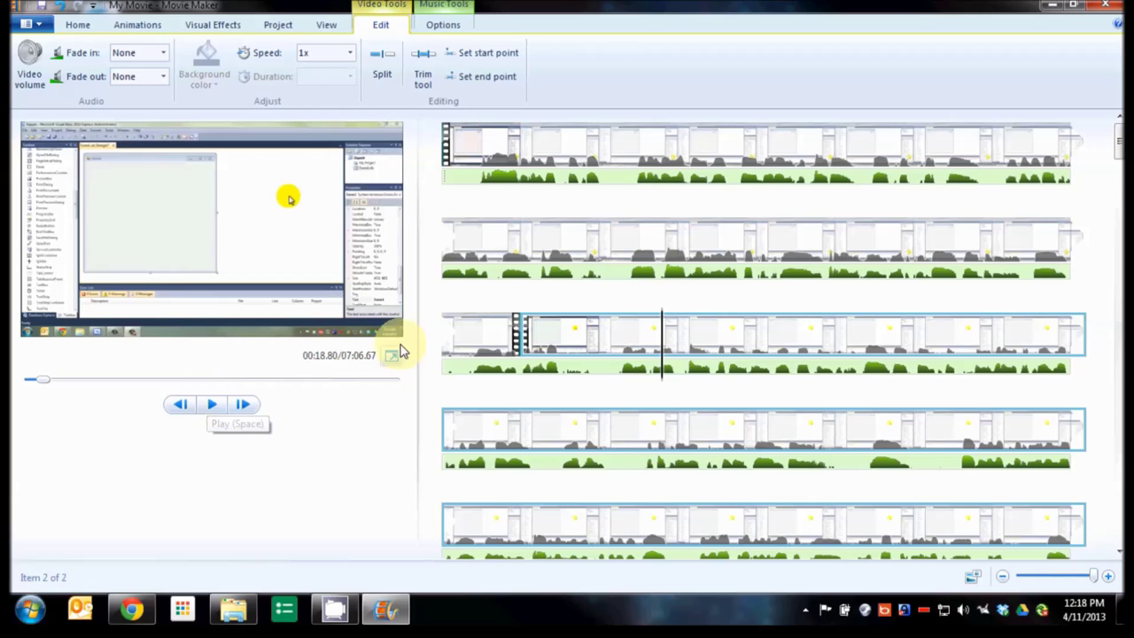
{"action": "left_click", "coordinate": [517, 345]}
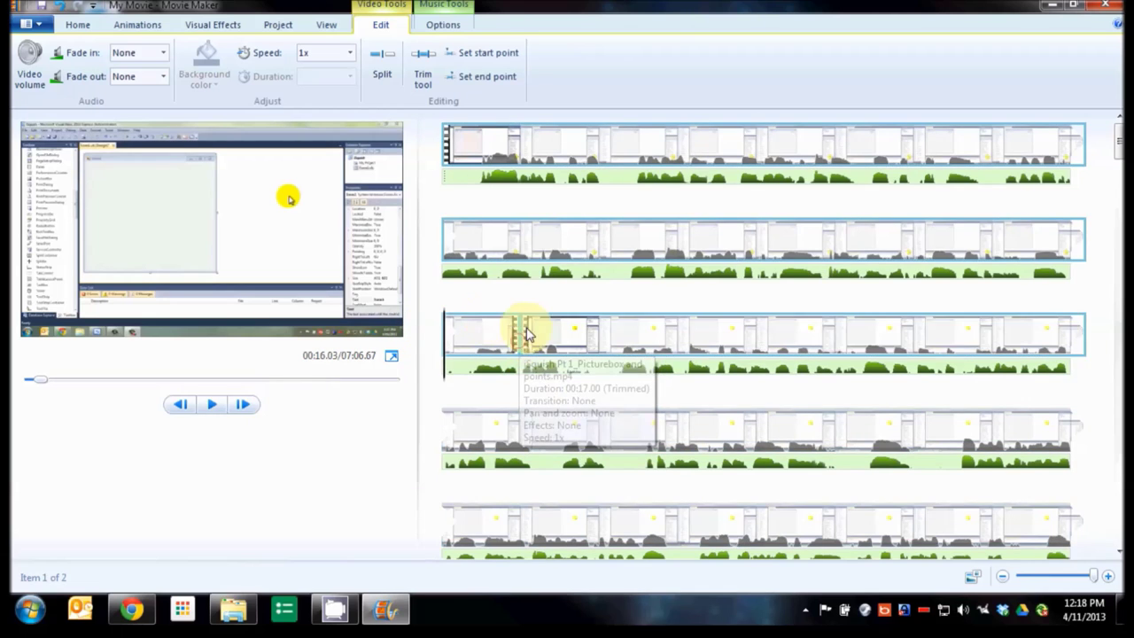
- Place colin firth reading.jpg at the split and change its duration from 7.00 to 5.00 seconds
{"action": "left_click", "coordinate": [254, 620]}
{"action": "left_click", "coordinate": [303, 154]}
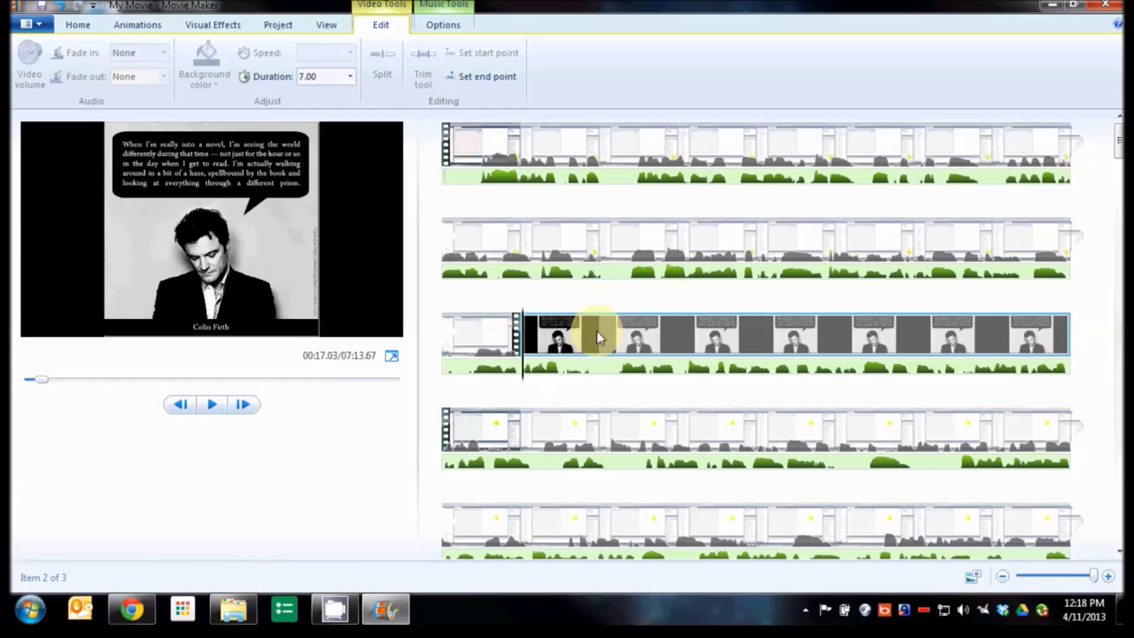
{"action": "left_click", "coordinate": [837, 335]}
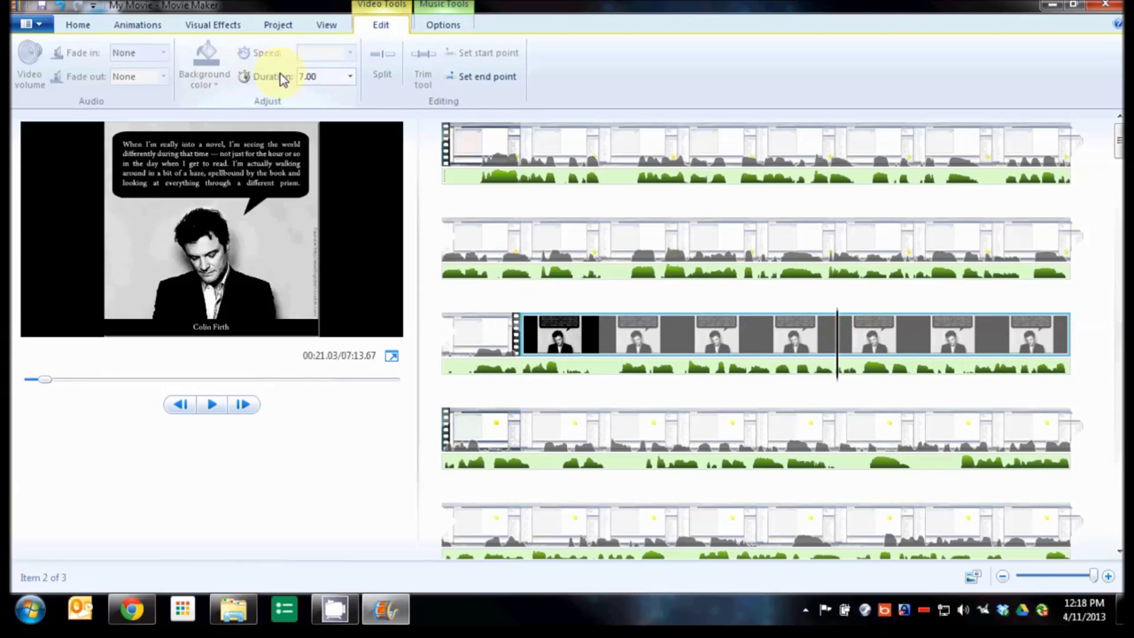
{"action": "left_click", "coordinate": [352, 78]}
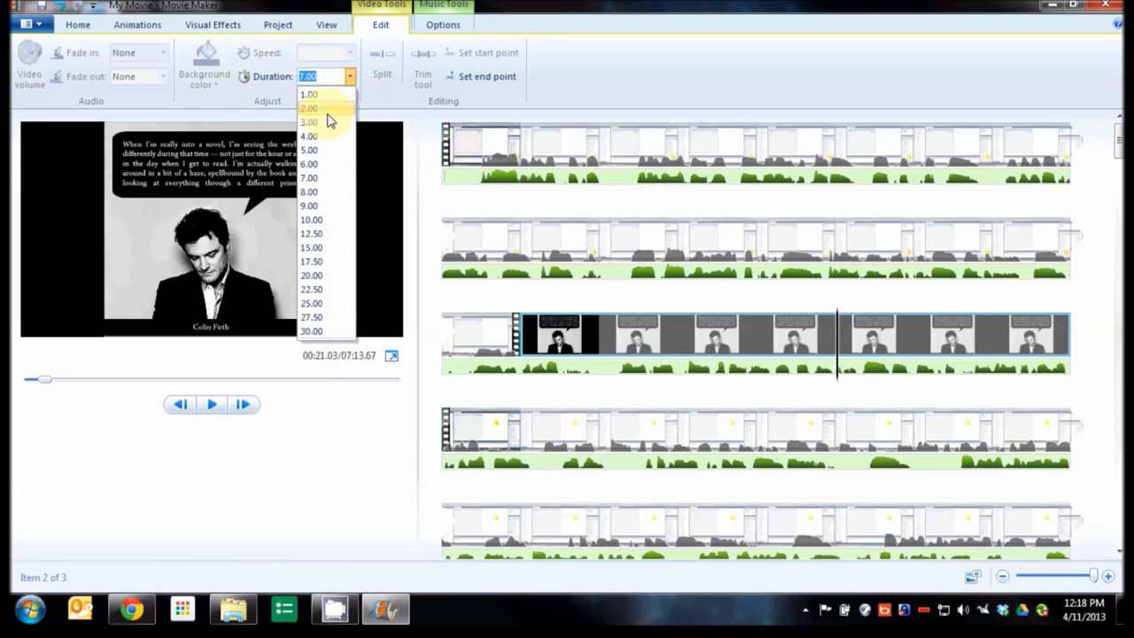
{"action": "left_click", "coordinate": [319, 151]}
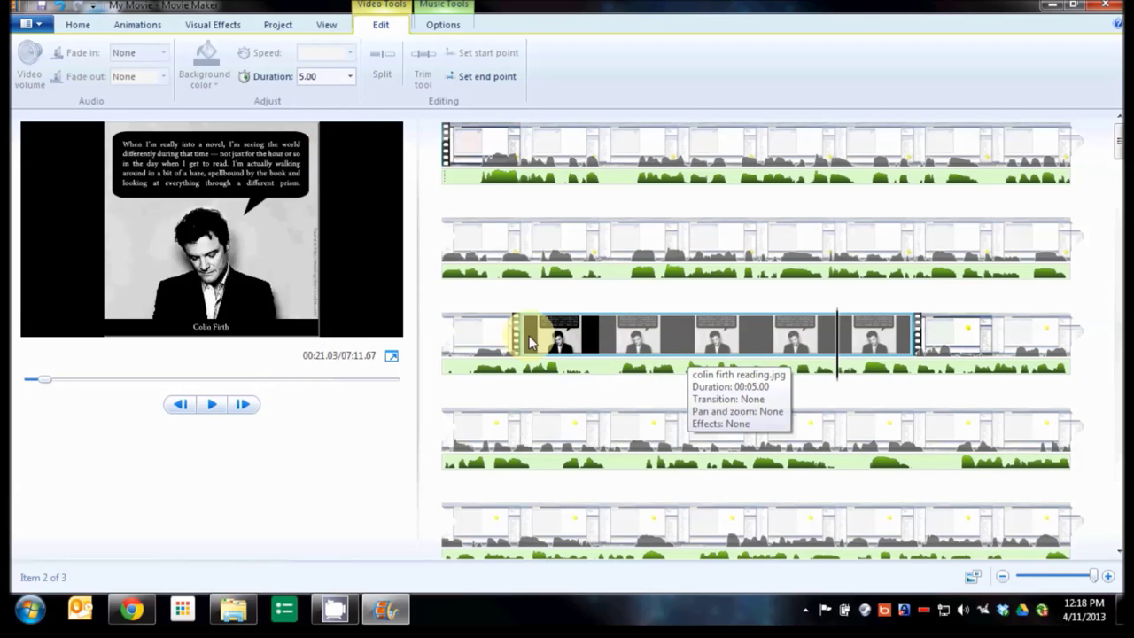
{"action": "left_click", "coordinate": [476, 340]}
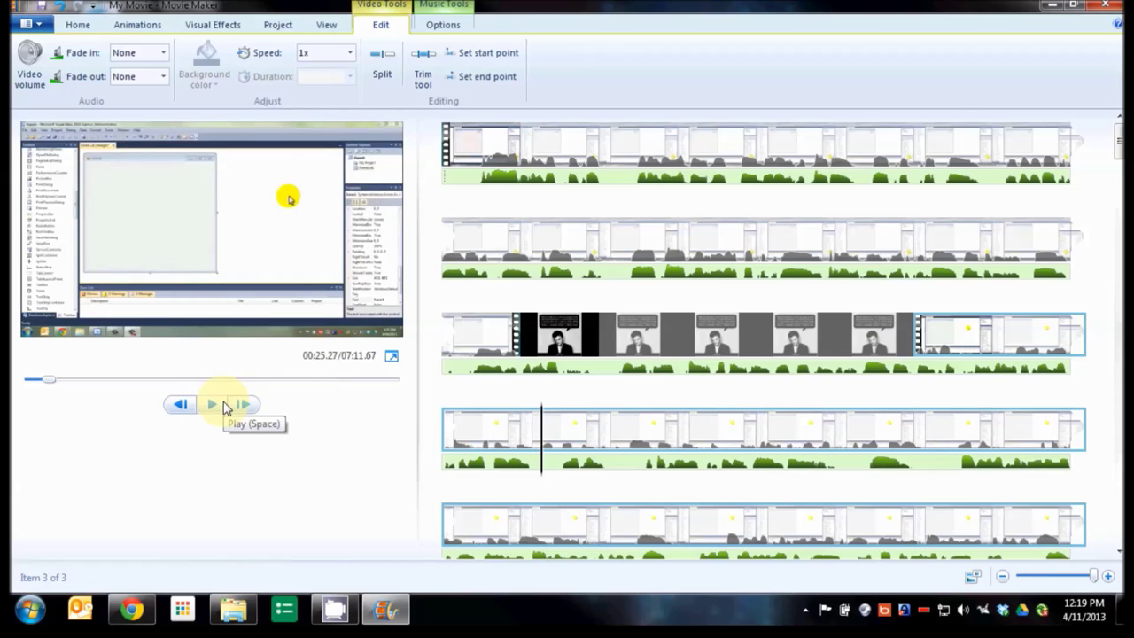
{"action": "left_click", "coordinate": [549, 334], "text": "ctrl"}
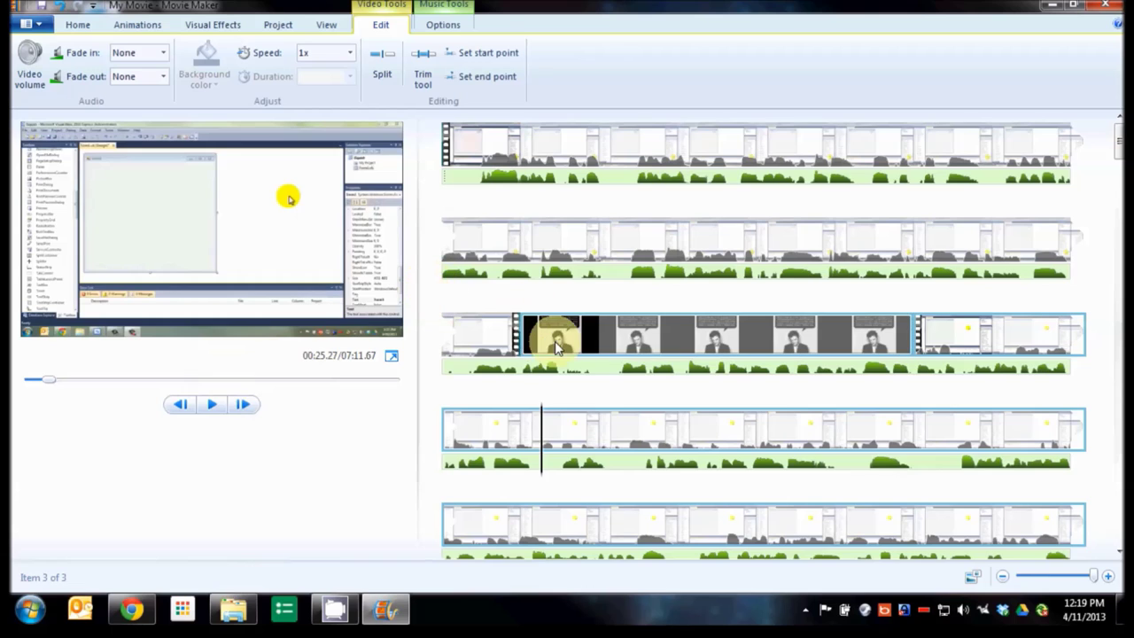
{"action": "left_click", "coordinate": [849, 335], "text": "ctrl"}
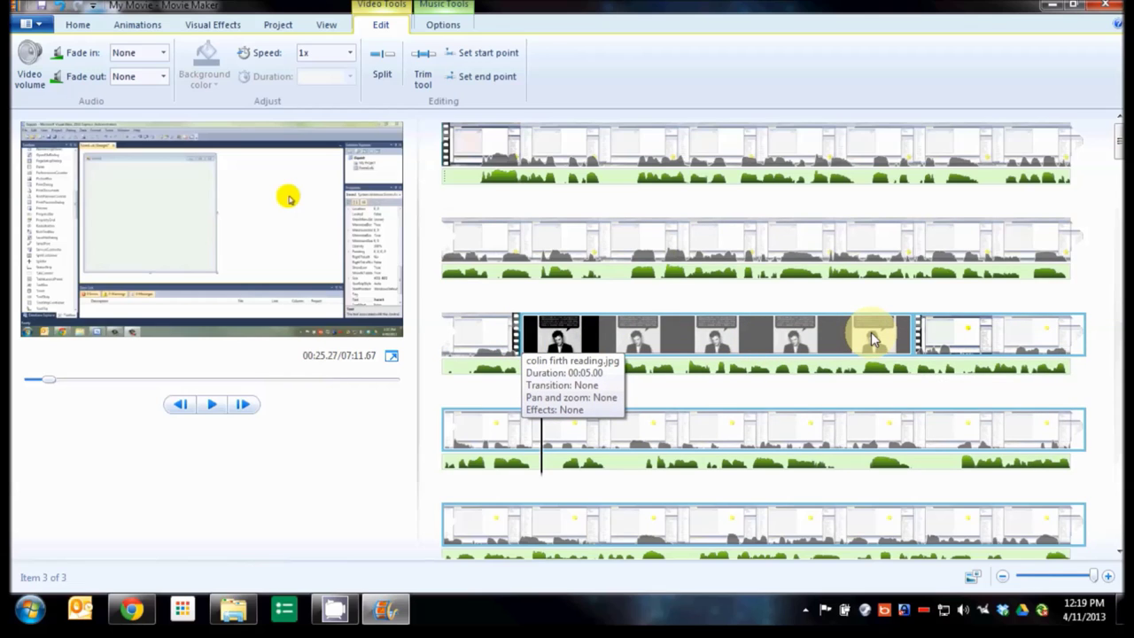
{"action": "left_click", "coordinate": [932, 336]}
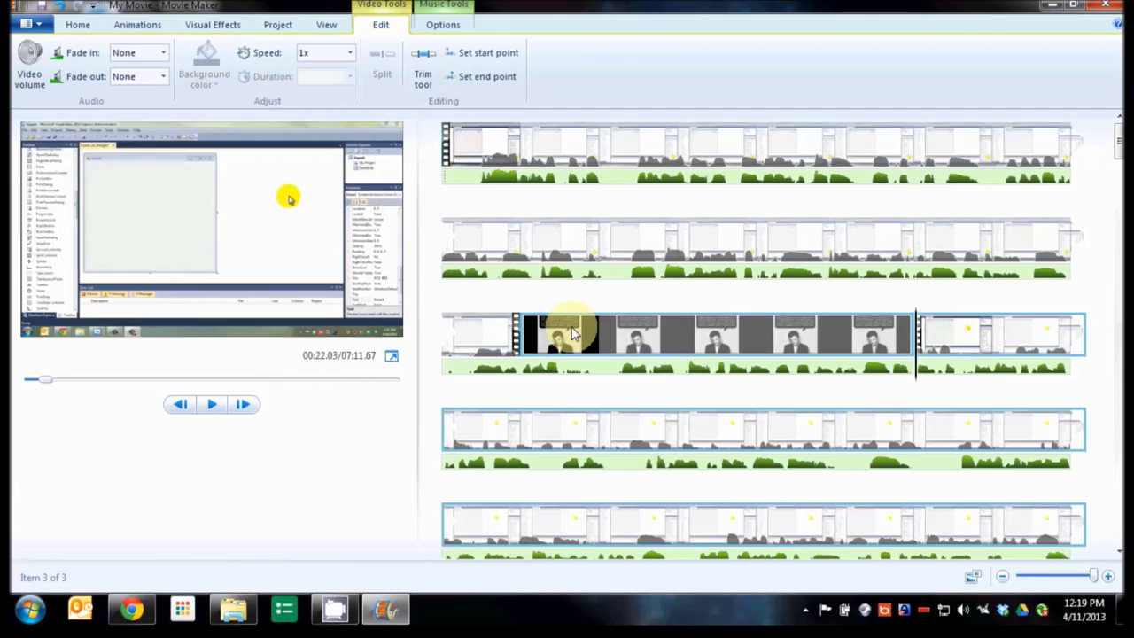
{"action": "left_click", "coordinate": [600, 333]}
{"action": "left_click", "coordinate": [758, 334]}
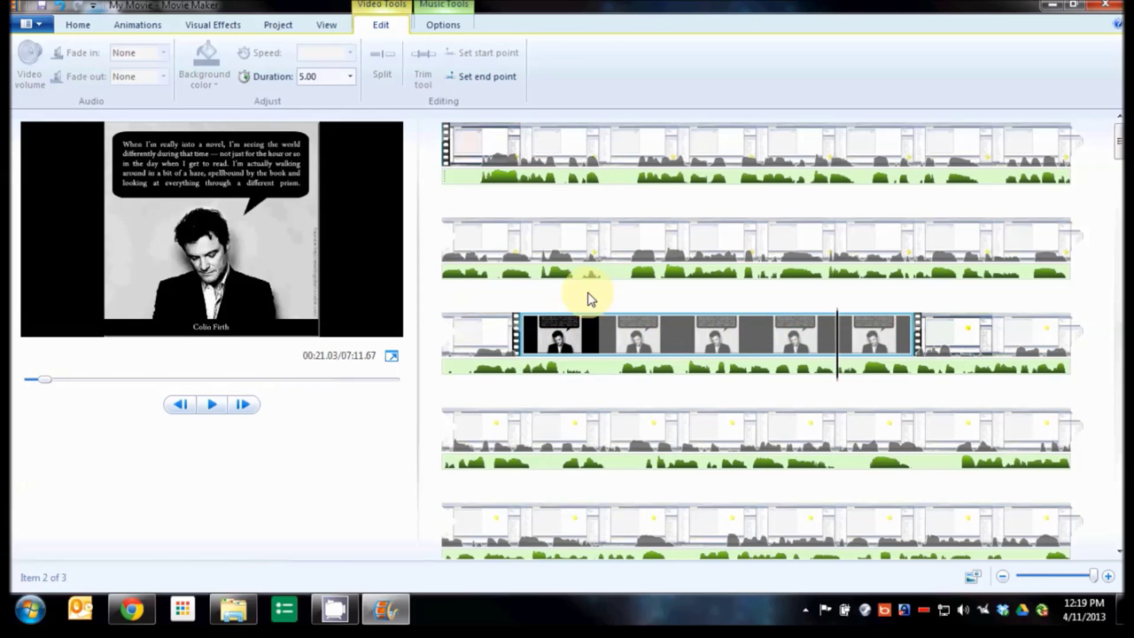
{"action": "left_click", "coordinate": [524, 336]}
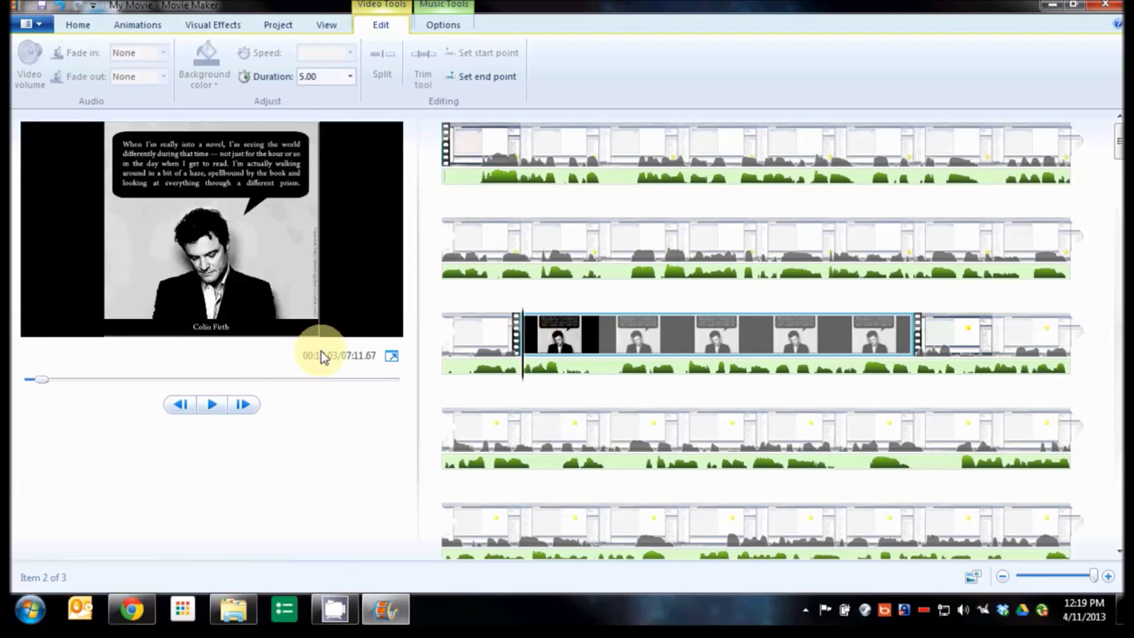
{"action": "left_click", "coordinate": [601, 334]}
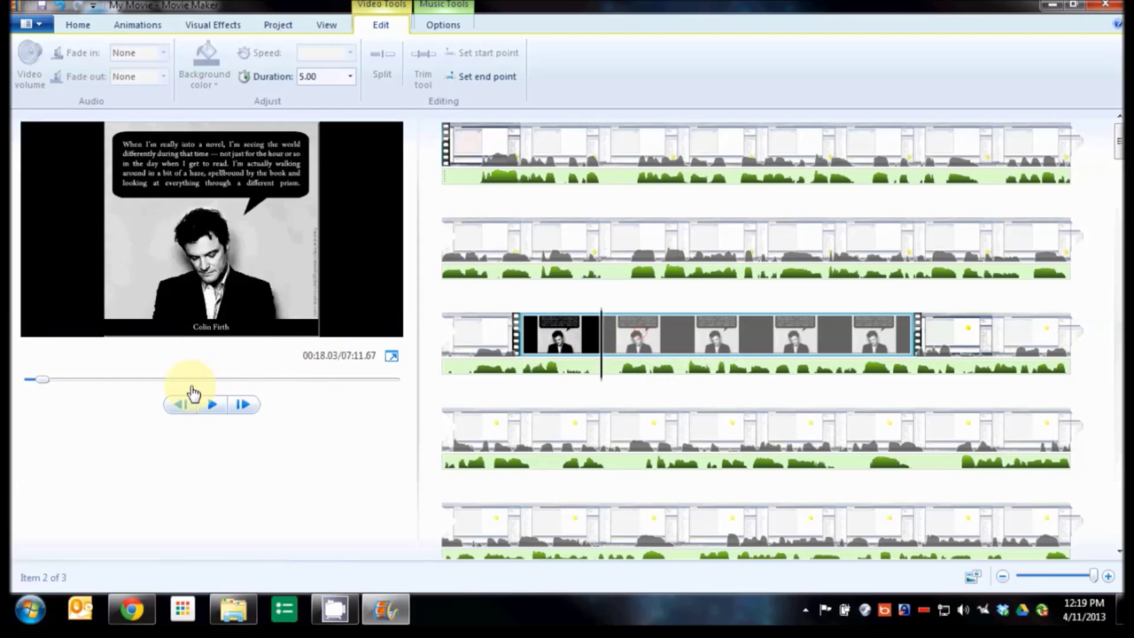
{"action": "left_click", "coordinate": [679, 335]}
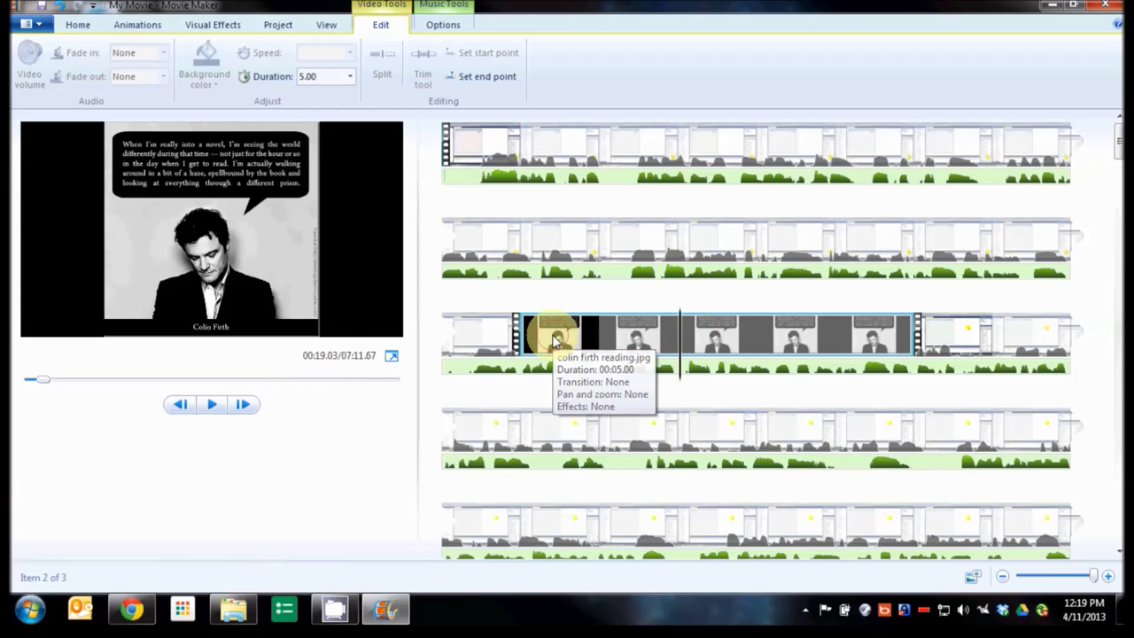
{"action": "left_click", "coordinate": [758, 335]}
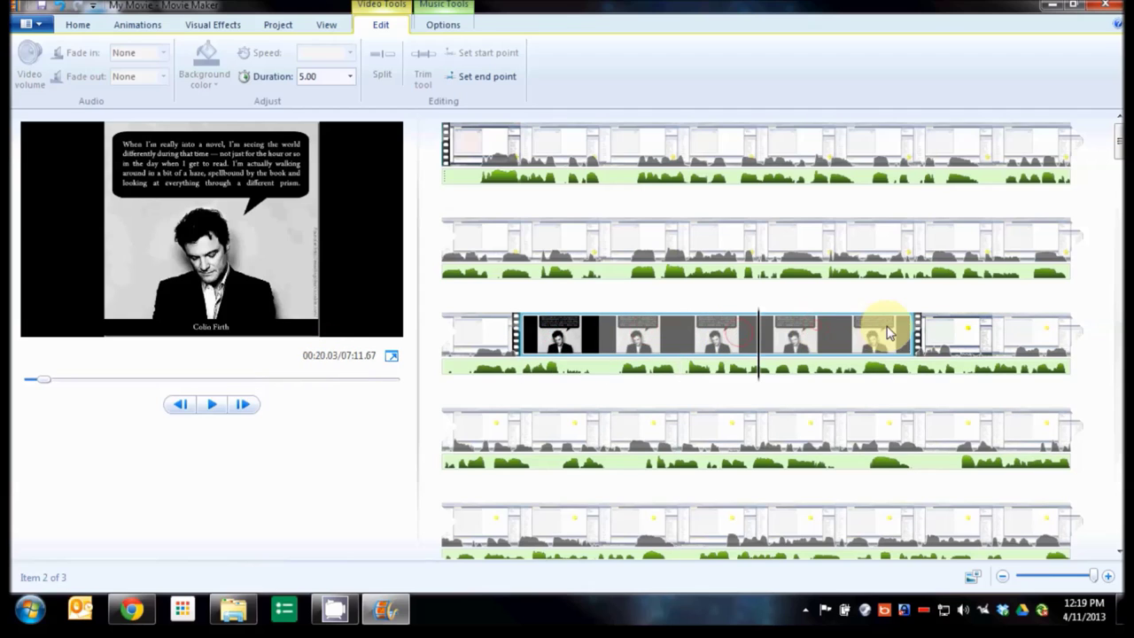
{"action": "key", "text": "Right"}
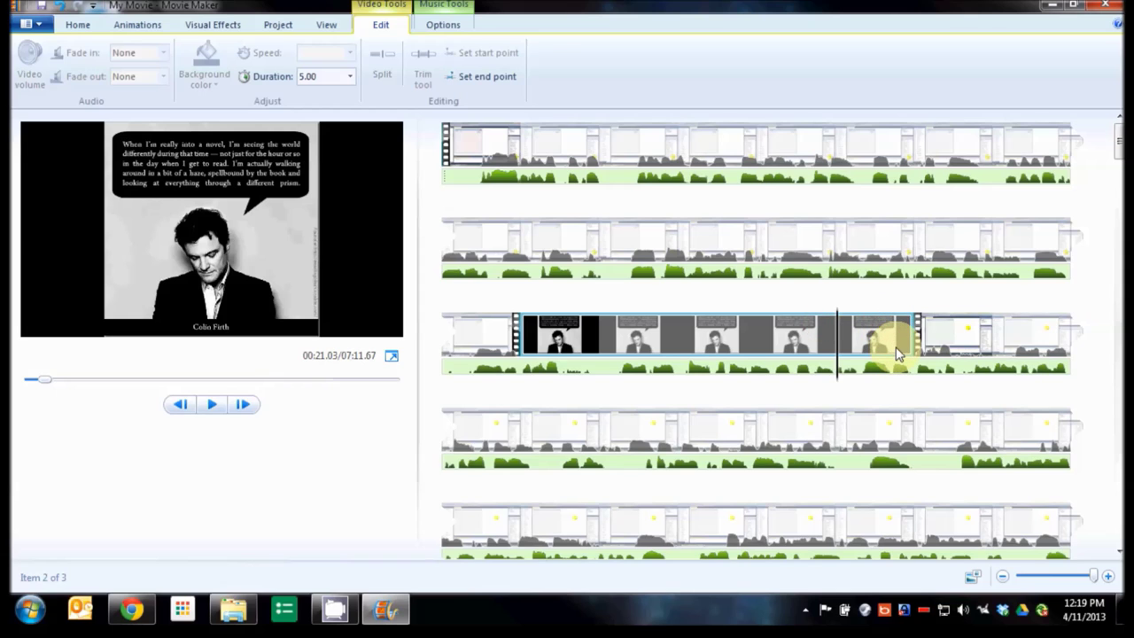
{"action": "key", "text": "Right"}
{"action": "key", "text": "Right"}
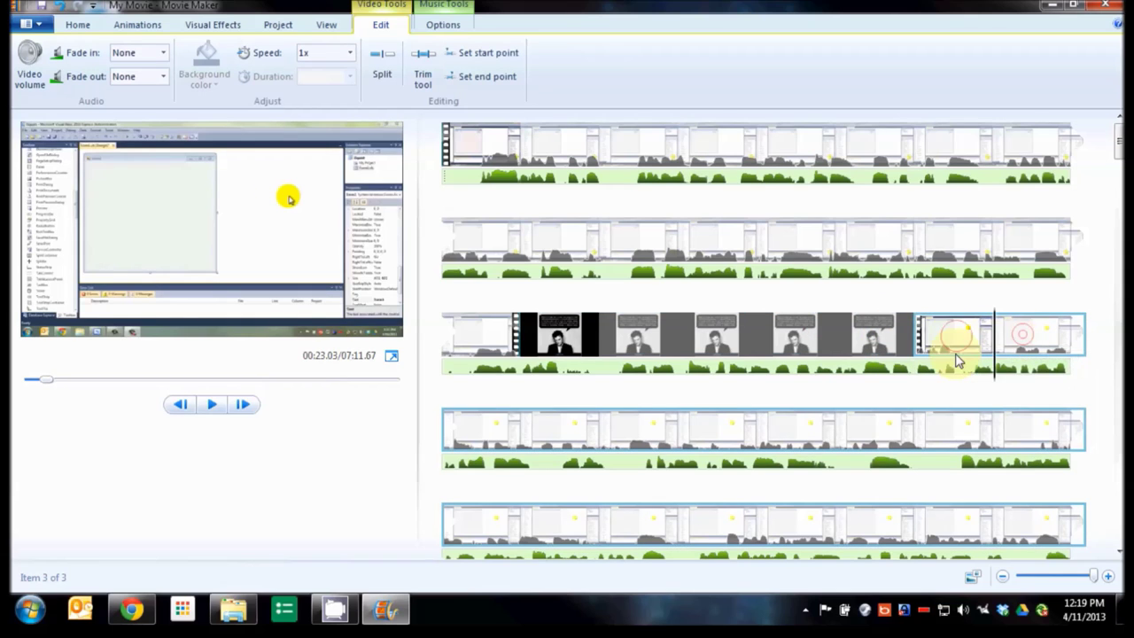
- Split the screencast 5 seconds past the photo and delete the piece before the cut
{"action": "left_click", "coordinate": [496, 429]}
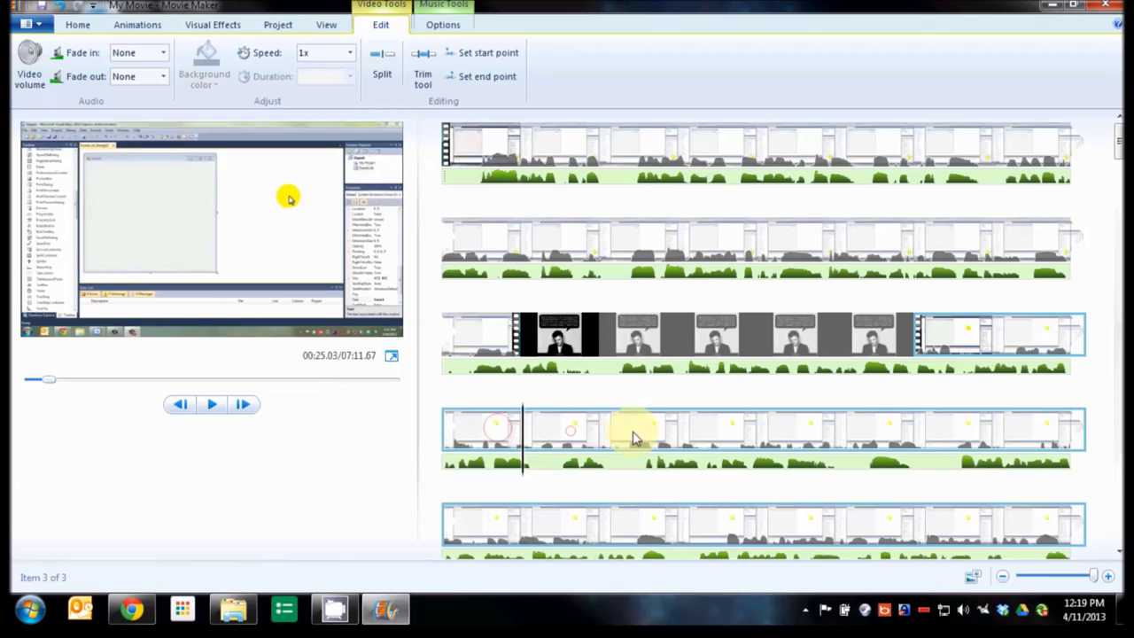
{"action": "right_click", "coordinate": [980, 331]}
{"action": "left_click", "coordinate": [564, 438]}
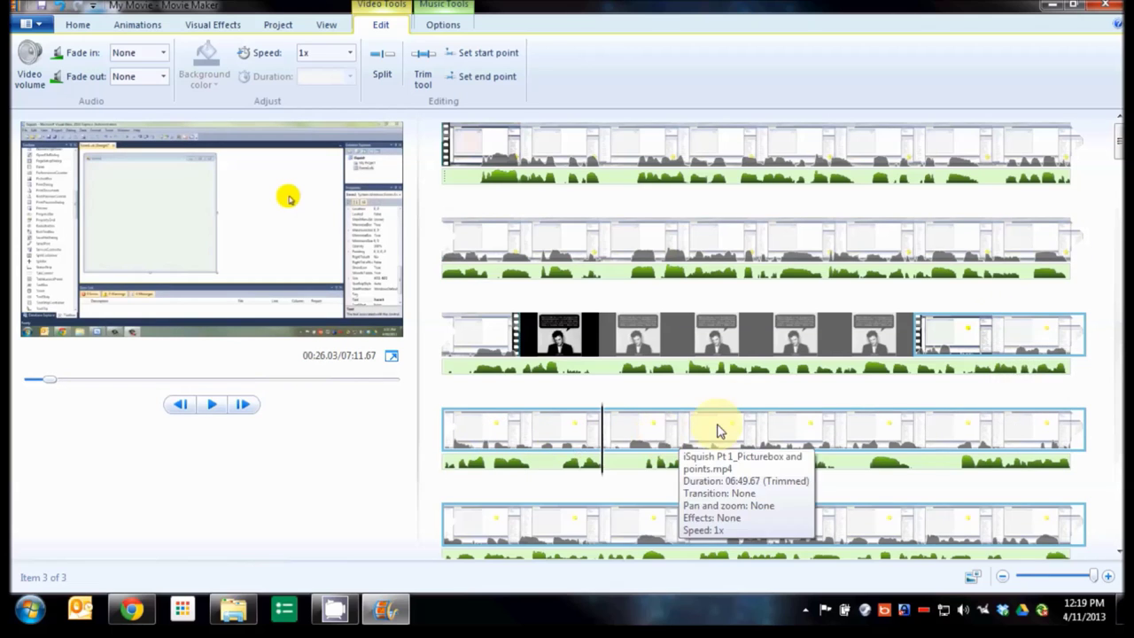
{"action": "left_click", "coordinate": [679, 426]}
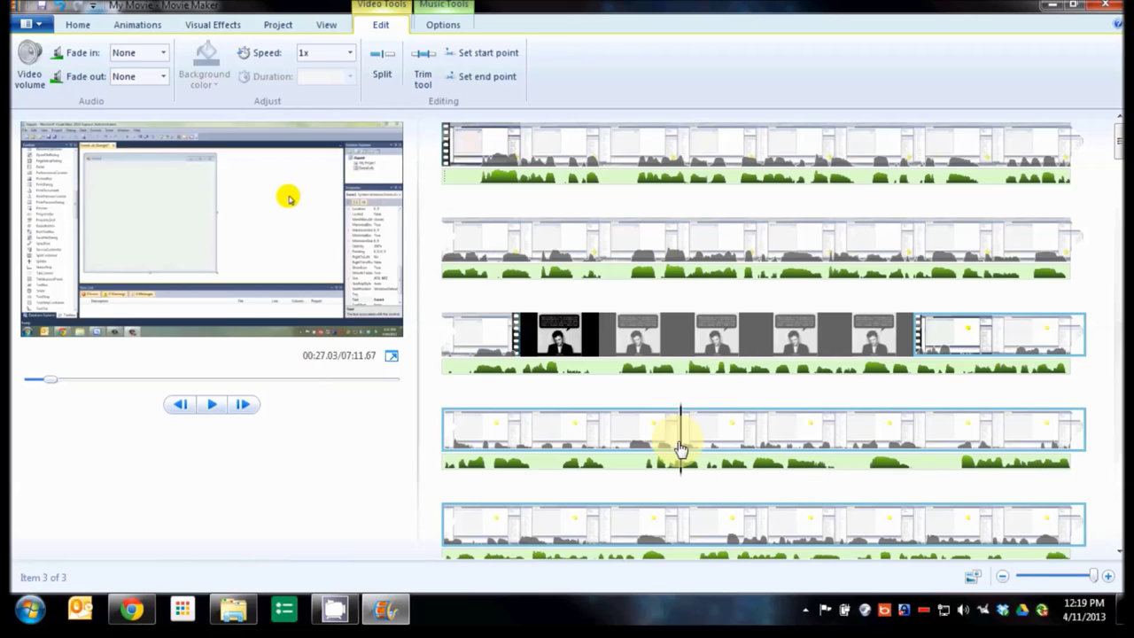
{"action": "left_click", "coordinate": [403, 70]}
{"action": "left_click", "coordinate": [989, 332]}
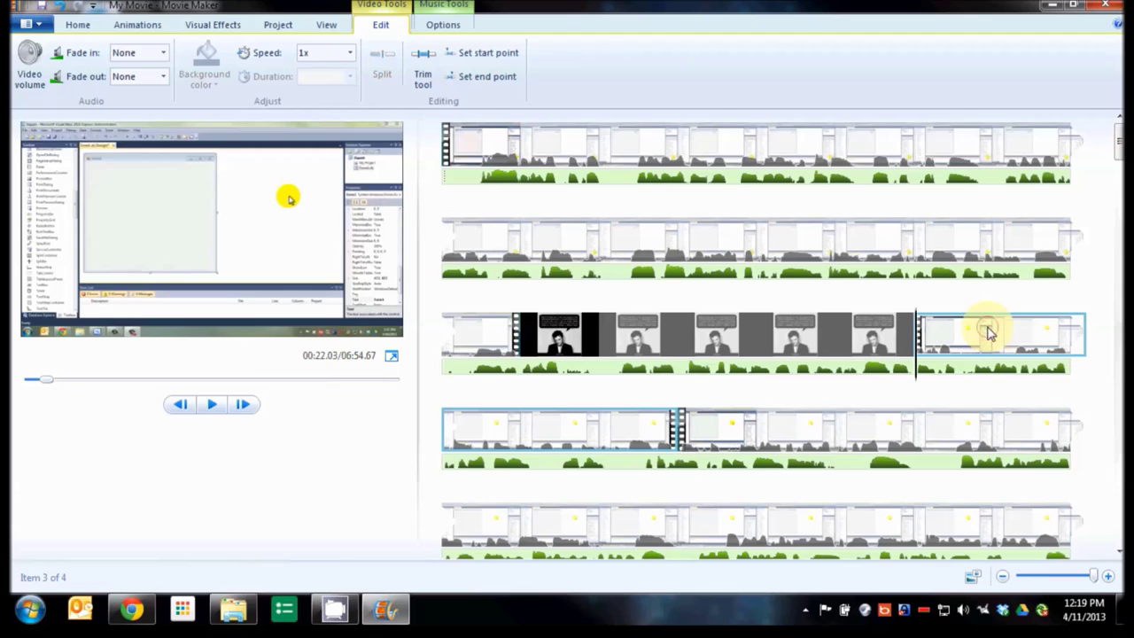
{"action": "key", "text": "Delete"}
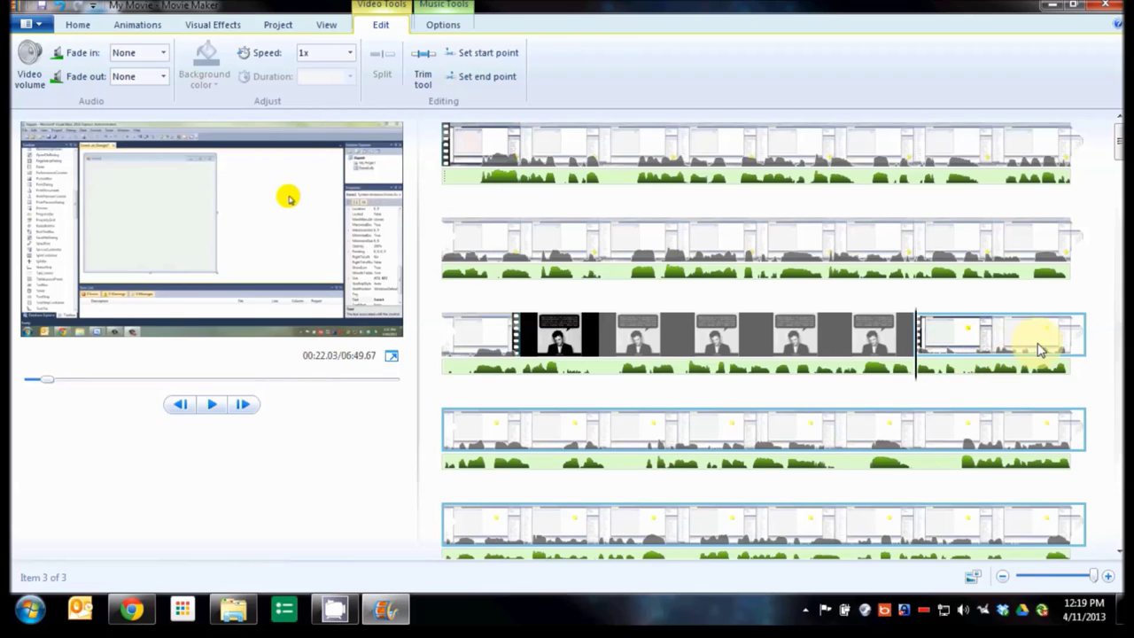
{"action": "left_click", "coordinate": [599, 341]}
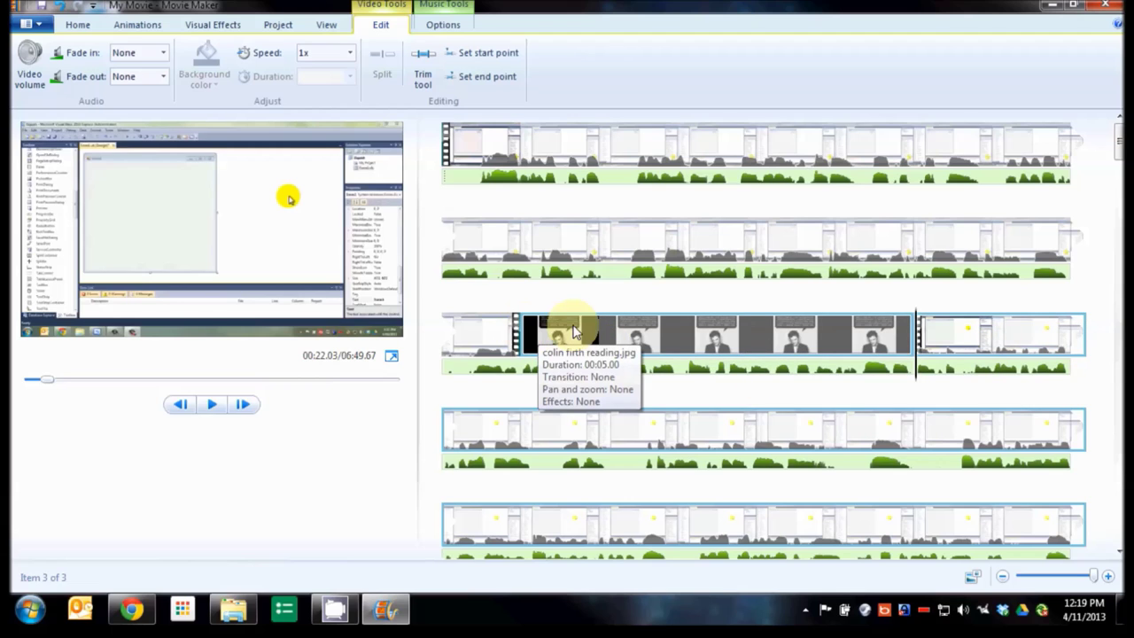
{"action": "left_click", "coordinate": [955, 333]}
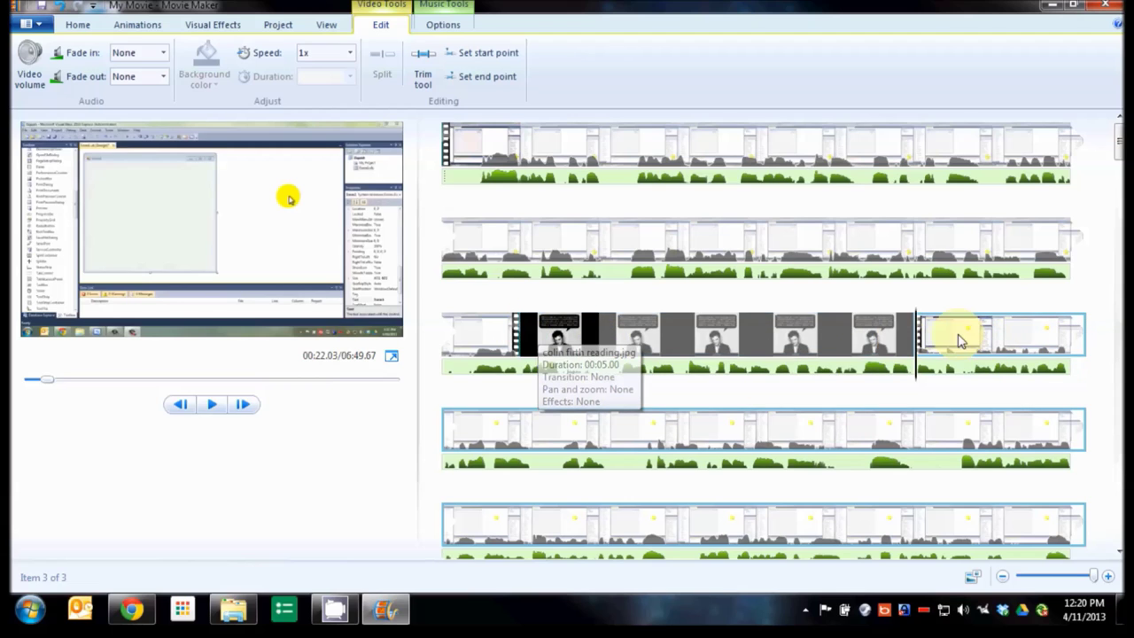
{"action": "left_click", "coordinate": [466, 337]}
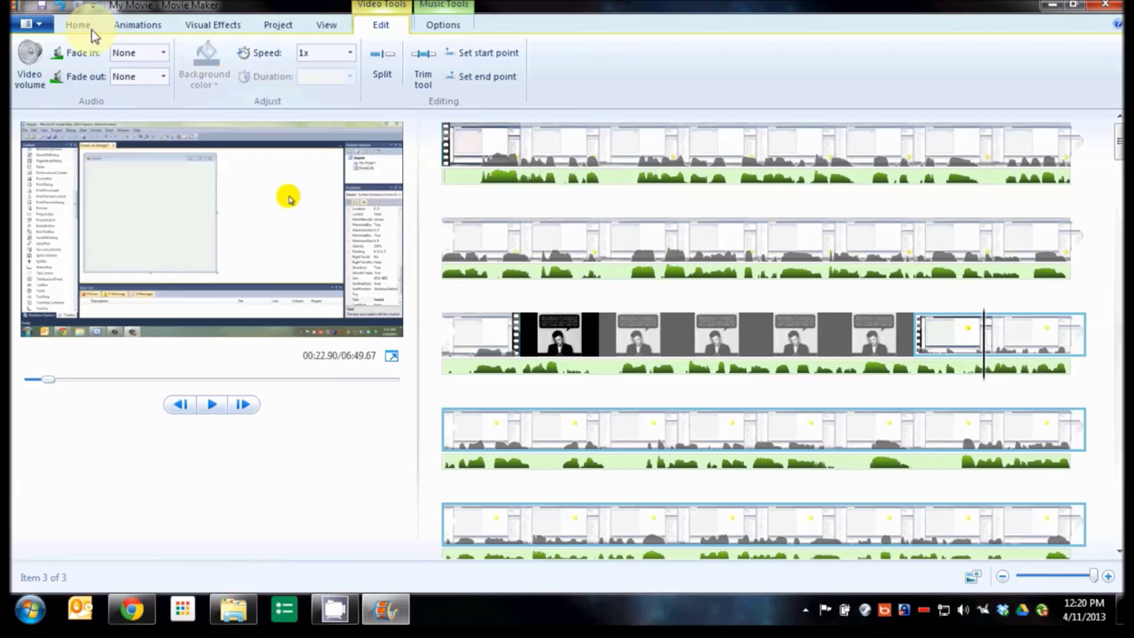
- Start a new project without saving and drag the iSquish mp4 onto the storyboard
{"action": "left_click", "coordinate": [33, 27]}
{"action": "left_click", "coordinate": [50, 47]}
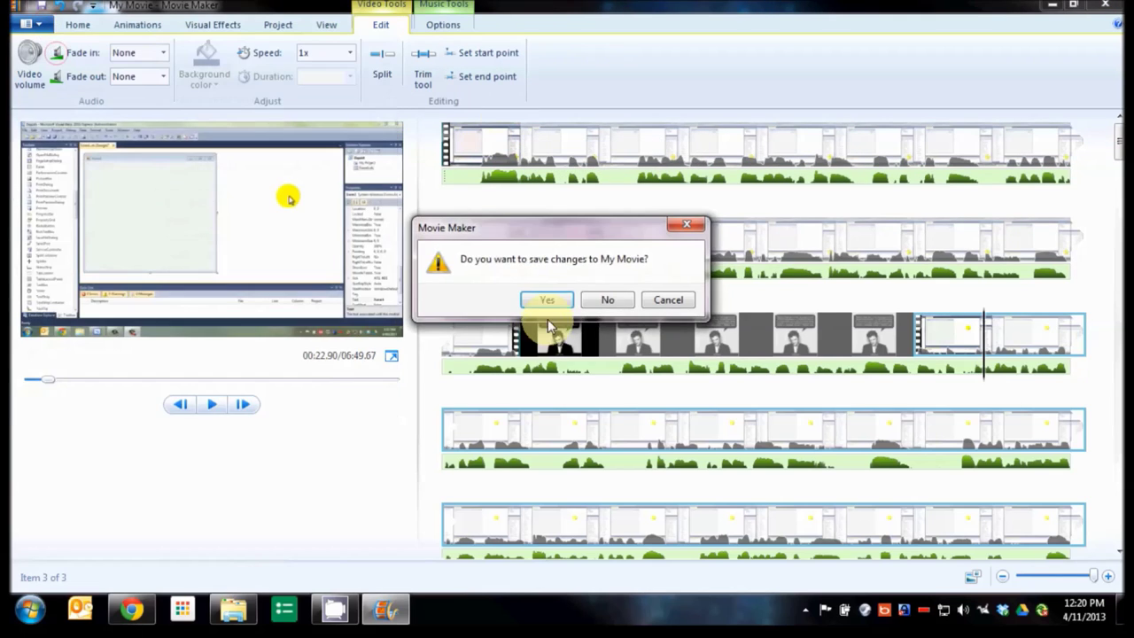
{"action": "left_click", "coordinate": [602, 298]}
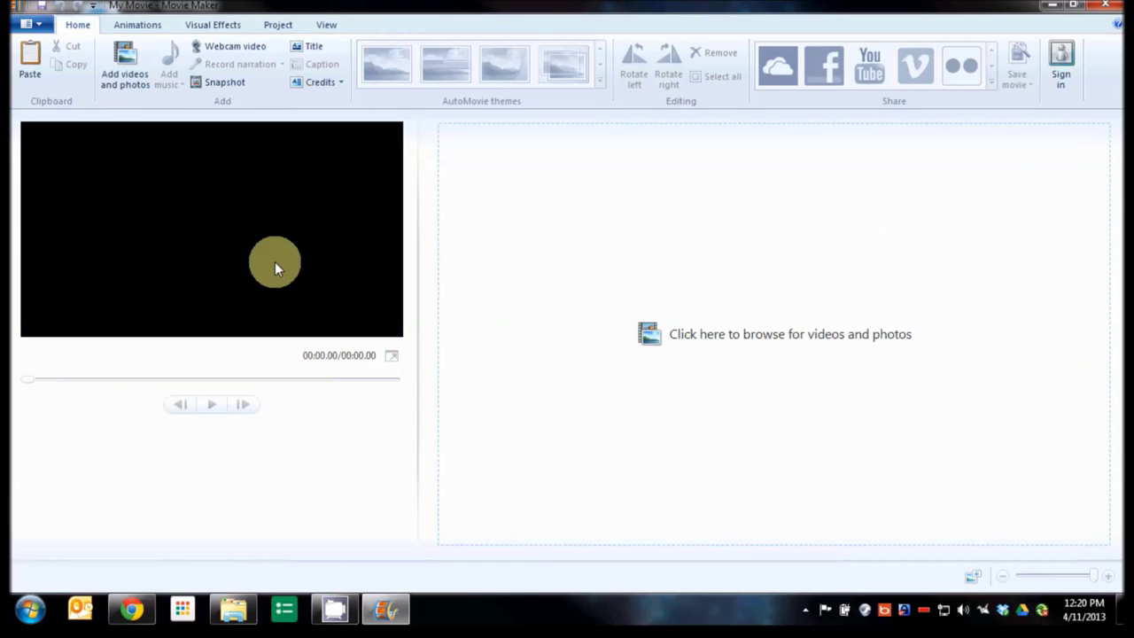
{"action": "left_click", "coordinate": [238, 614]}
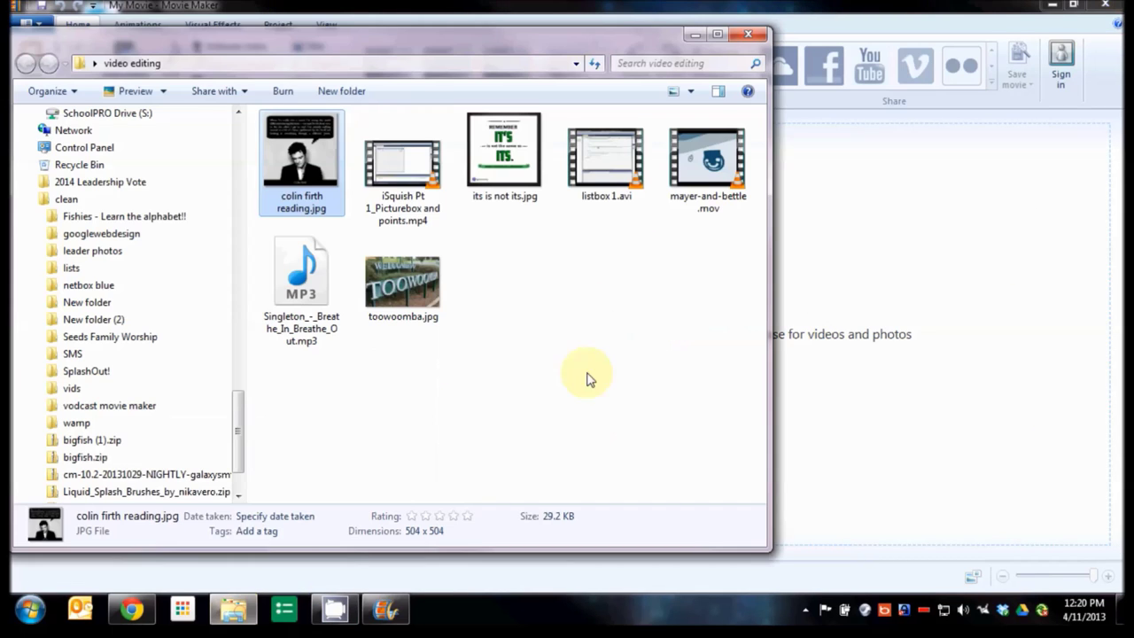
{"action": "left_click_drag", "start_coordinate": [405, 168], "coordinate": [902, 401]}
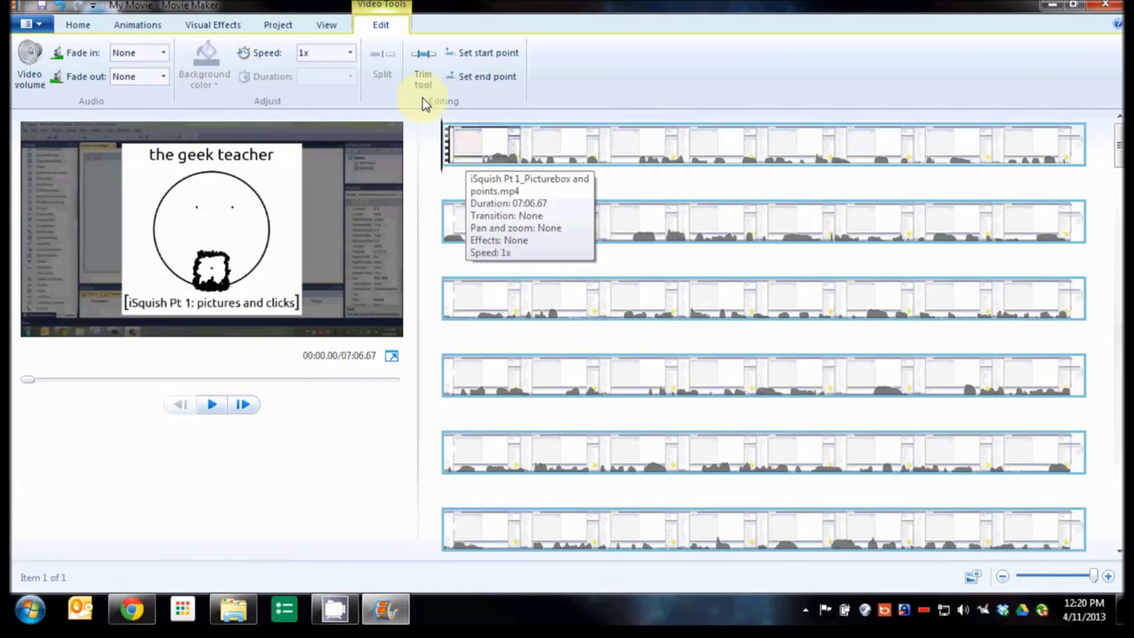
- Add the same iSquish mp4 as the music track using the video file type filter
{"action": "left_click", "coordinate": [82, 24]}
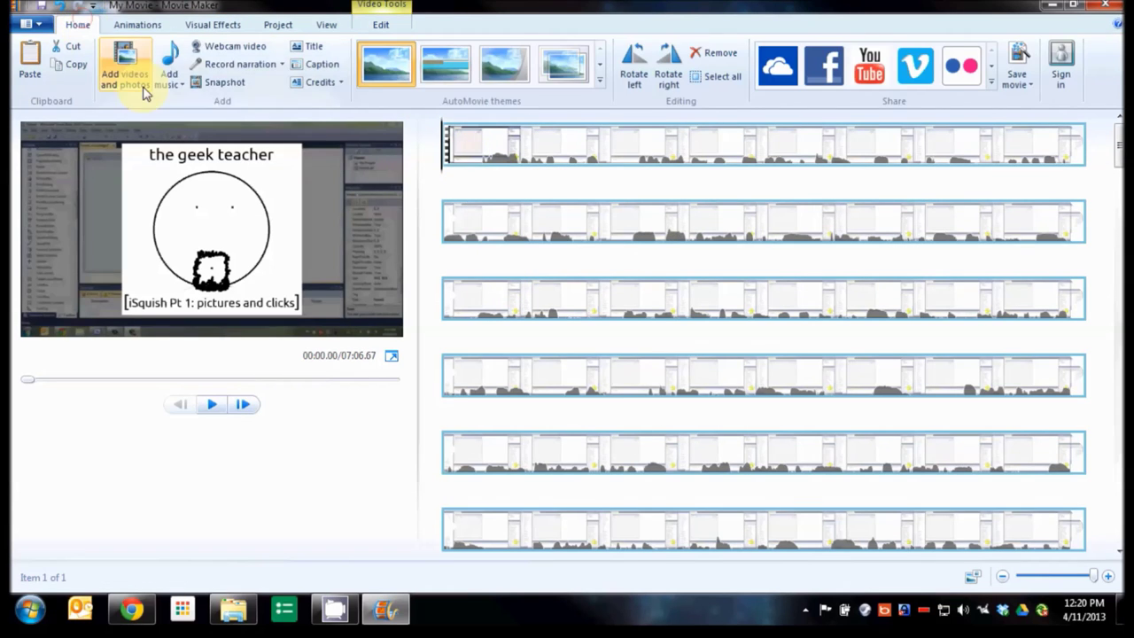
{"action": "left_click", "coordinate": [170, 77]}
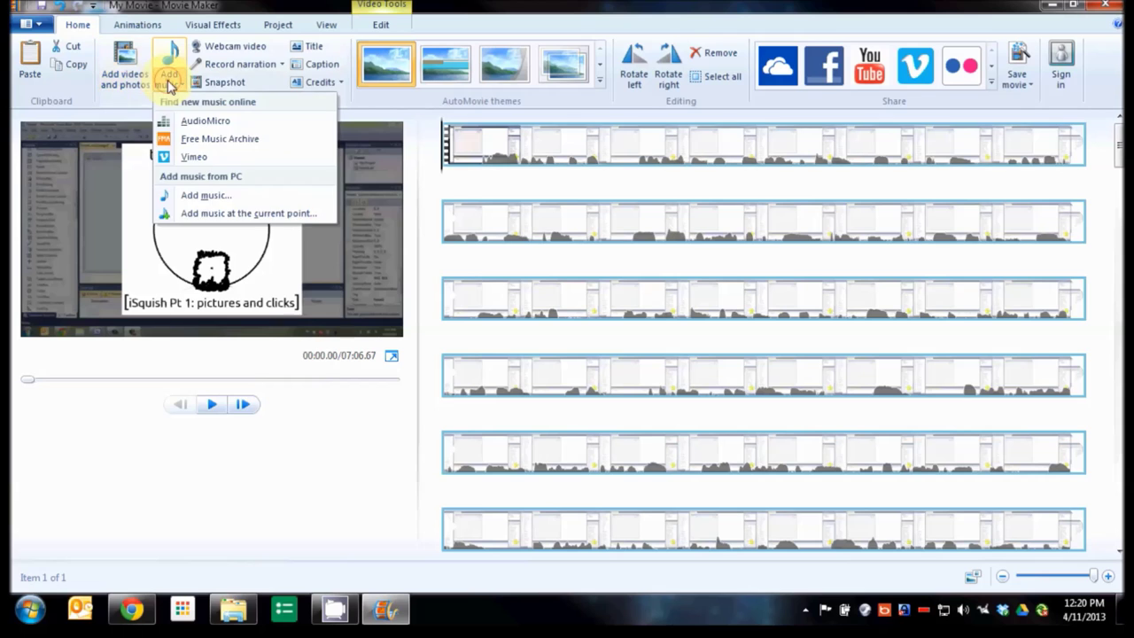
{"action": "left_click", "coordinate": [191, 192]}
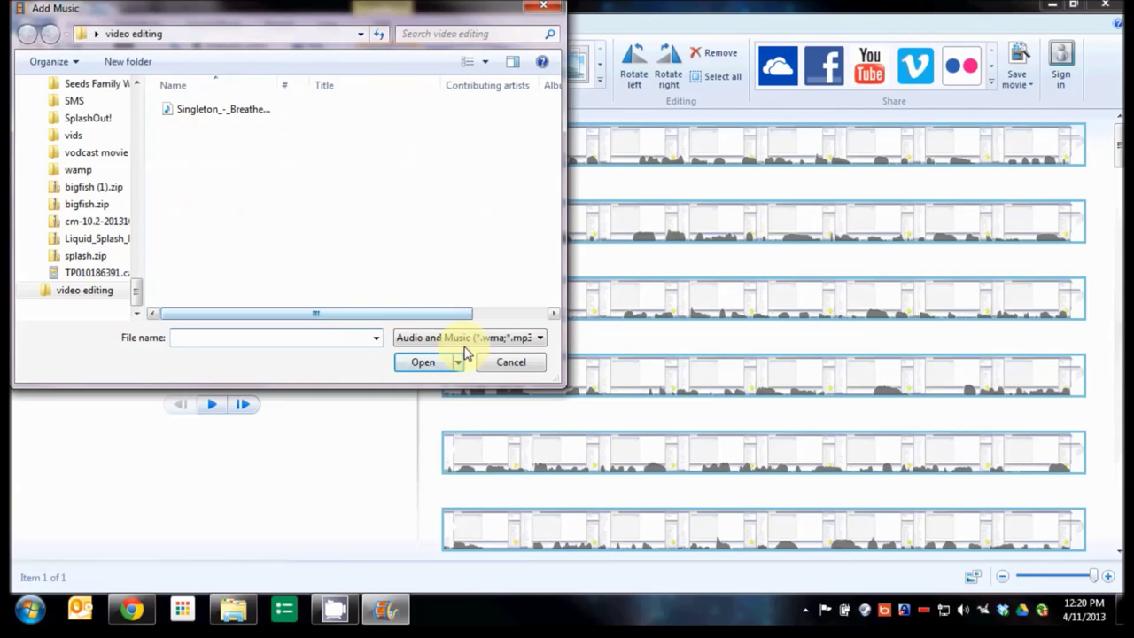
{"action": "left_click", "coordinate": [464, 338]}
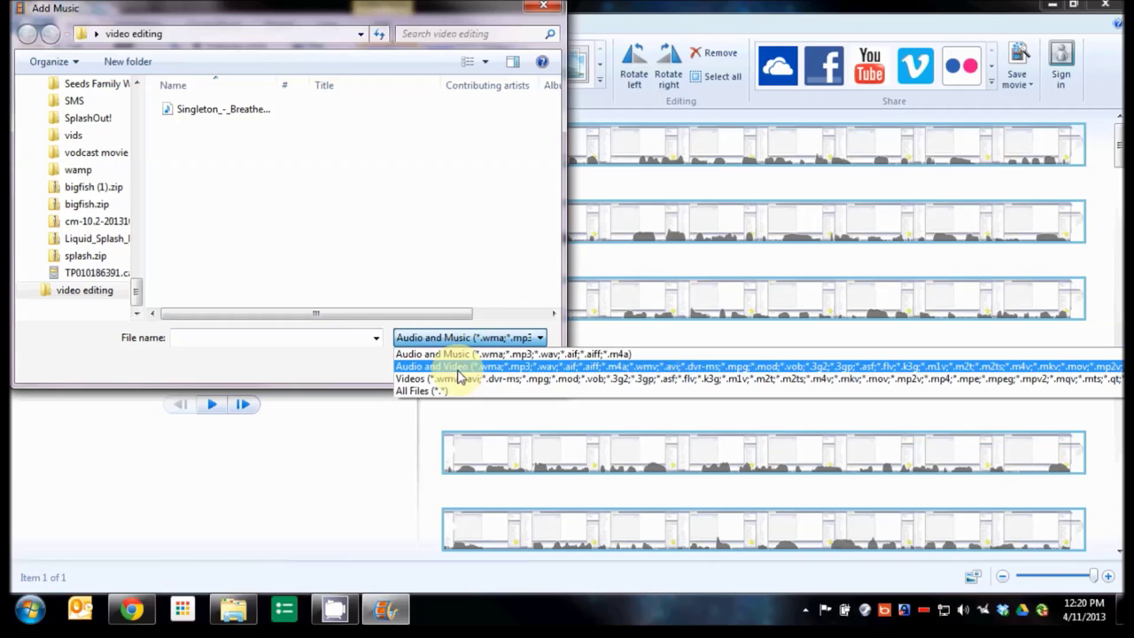
{"action": "left_click", "coordinate": [460, 383]}
{"action": "double_click", "coordinate": [203, 112]}
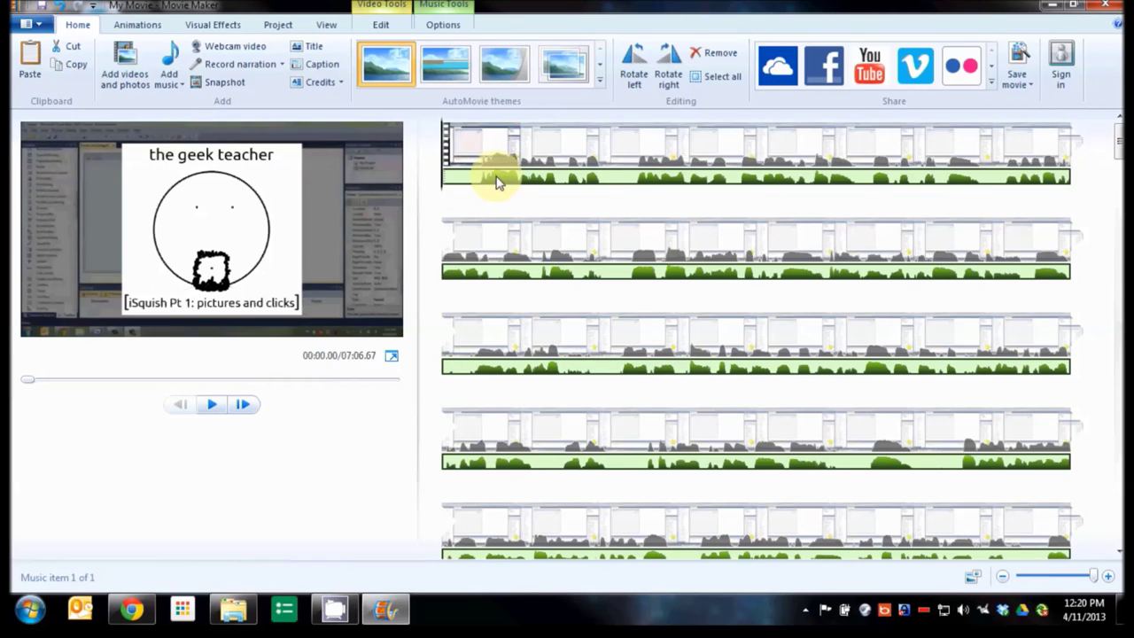
{"action": "left_click", "coordinate": [493, 146]}
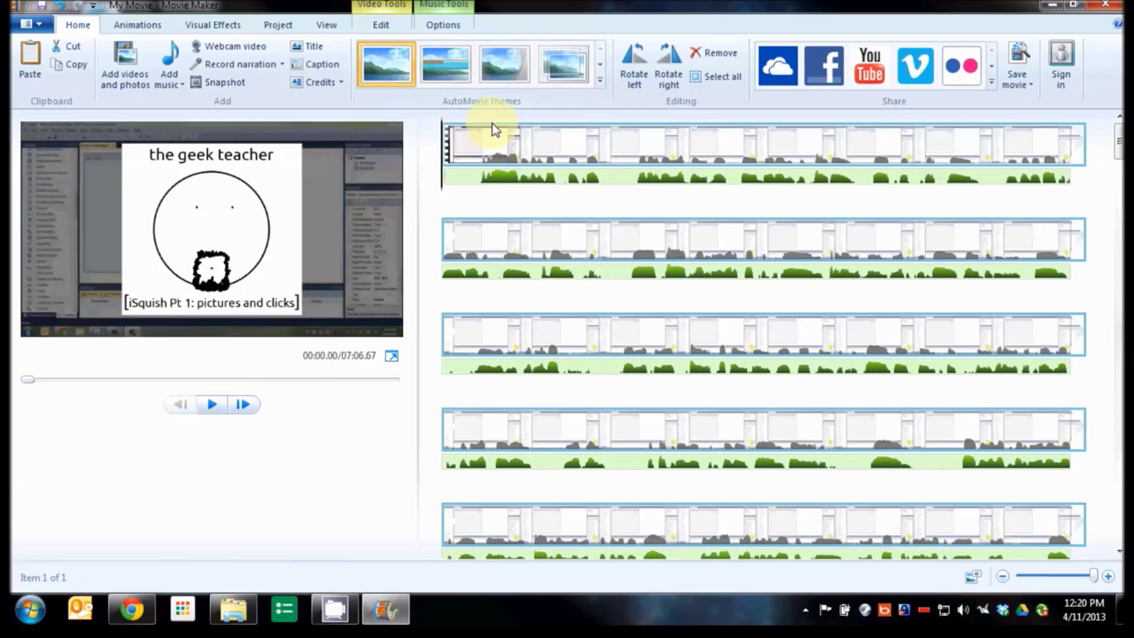
- Set the screencast's Video volume to zero
{"action": "left_click", "coordinate": [388, 28]}
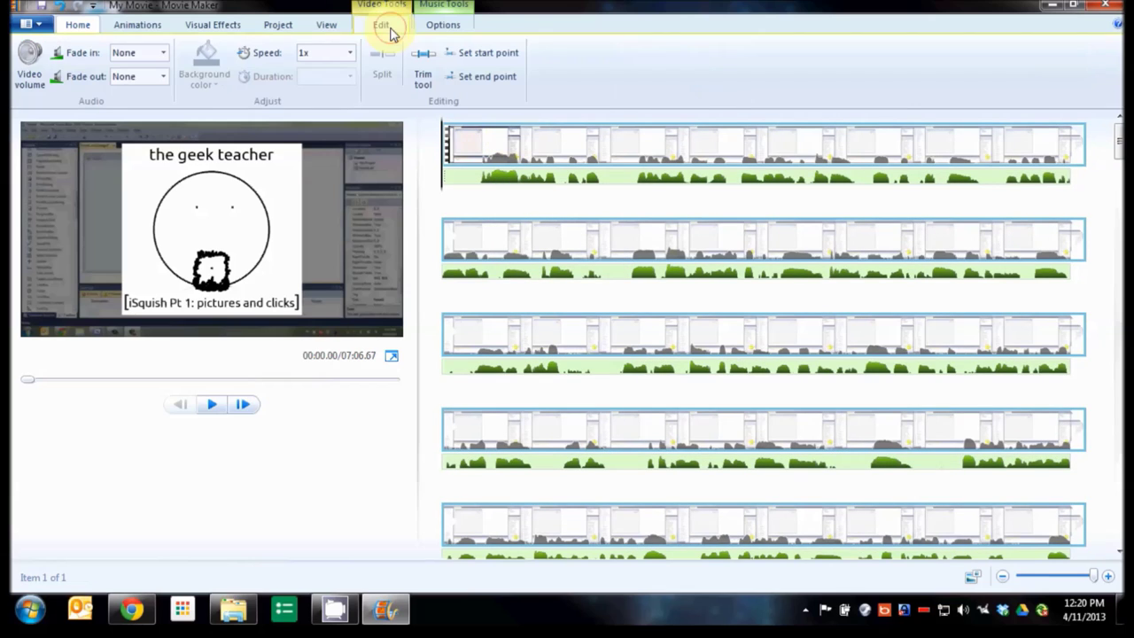
{"action": "left_click", "coordinate": [39, 85]}
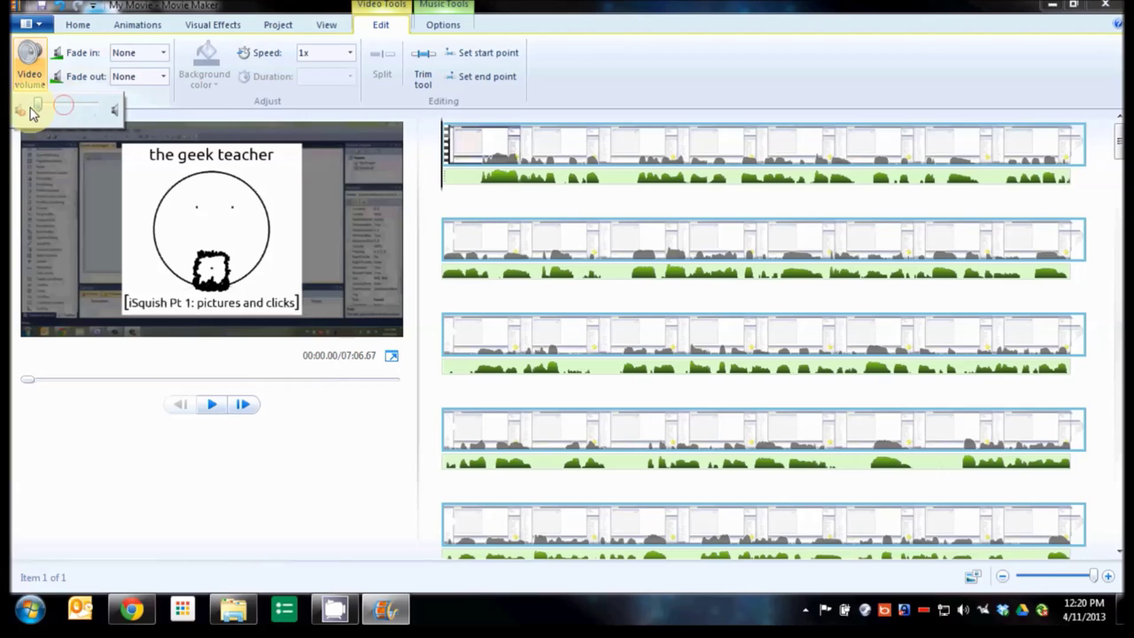
{"action": "left_click", "coordinate": [602, 101]}
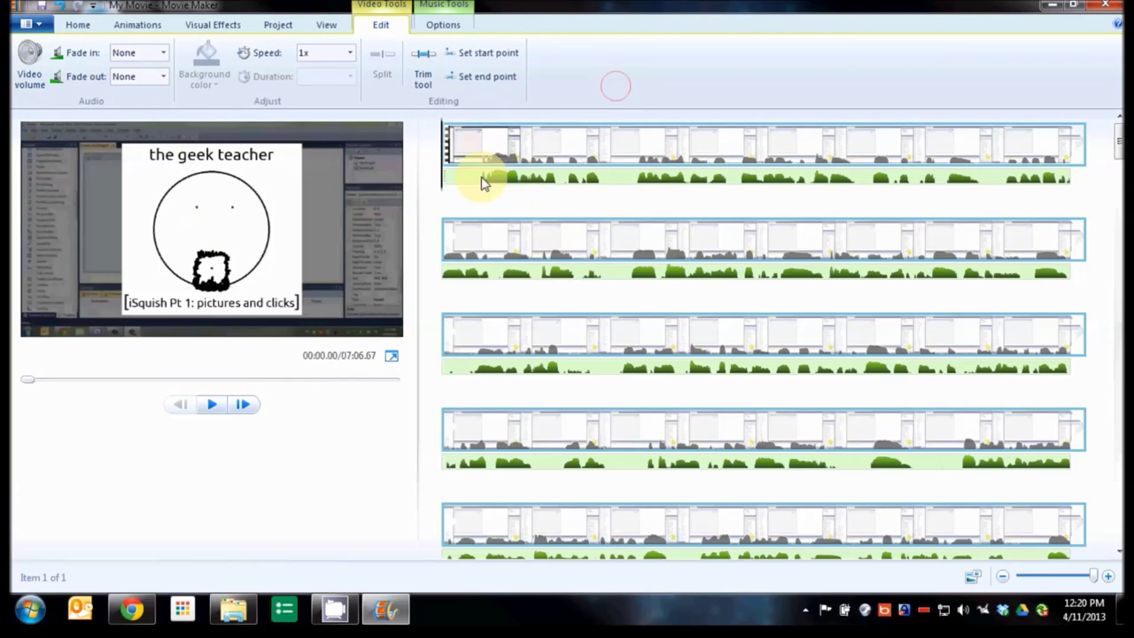
- Split the video at 00:10.03 and bring in colin firth reading.jpg from Explorer there
{"action": "left_click", "coordinate": [609, 252]}
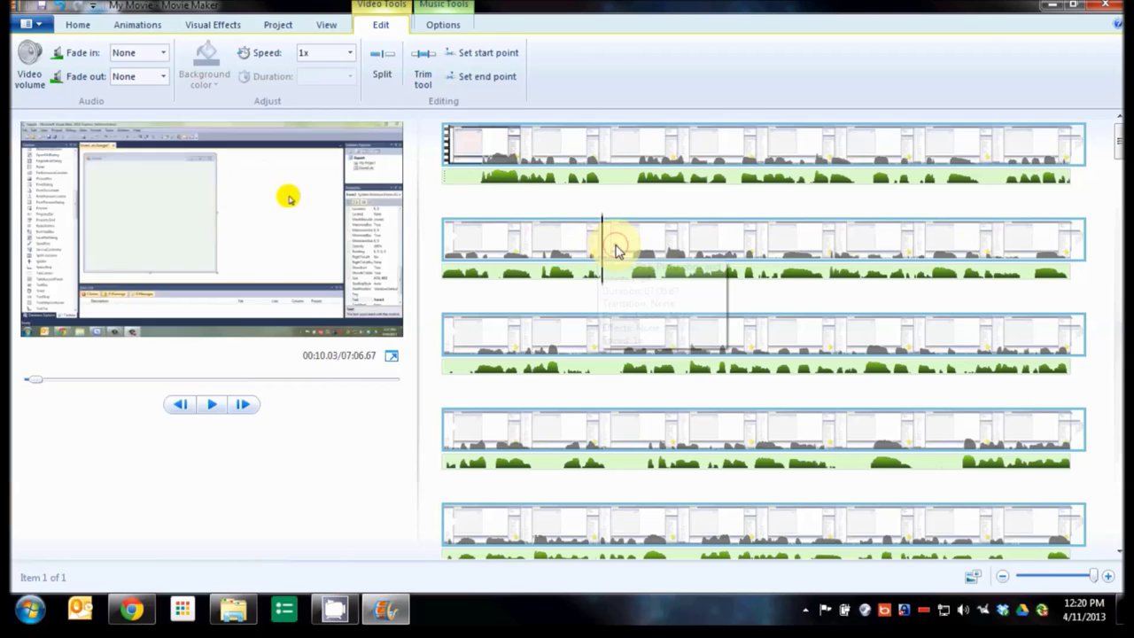
{"action": "left_click", "coordinate": [383, 62]}
{"action": "left_click", "coordinate": [233, 609]}
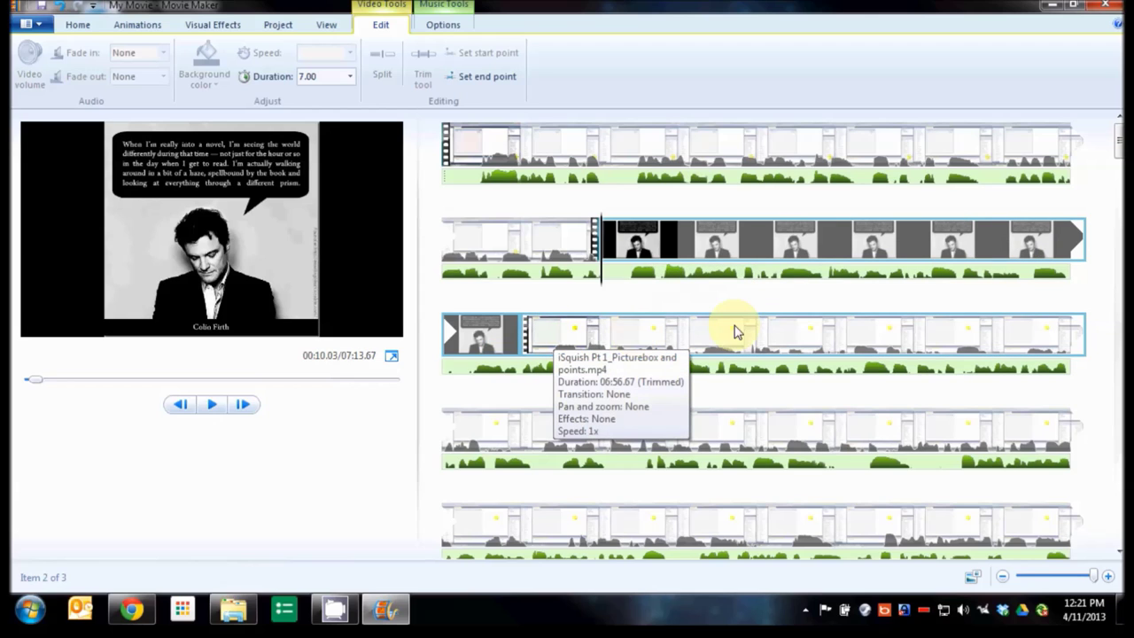
- Split the video after the photo at 00:24.03 and select the 7-second piece
{"action": "left_click", "coordinate": [996, 335]}
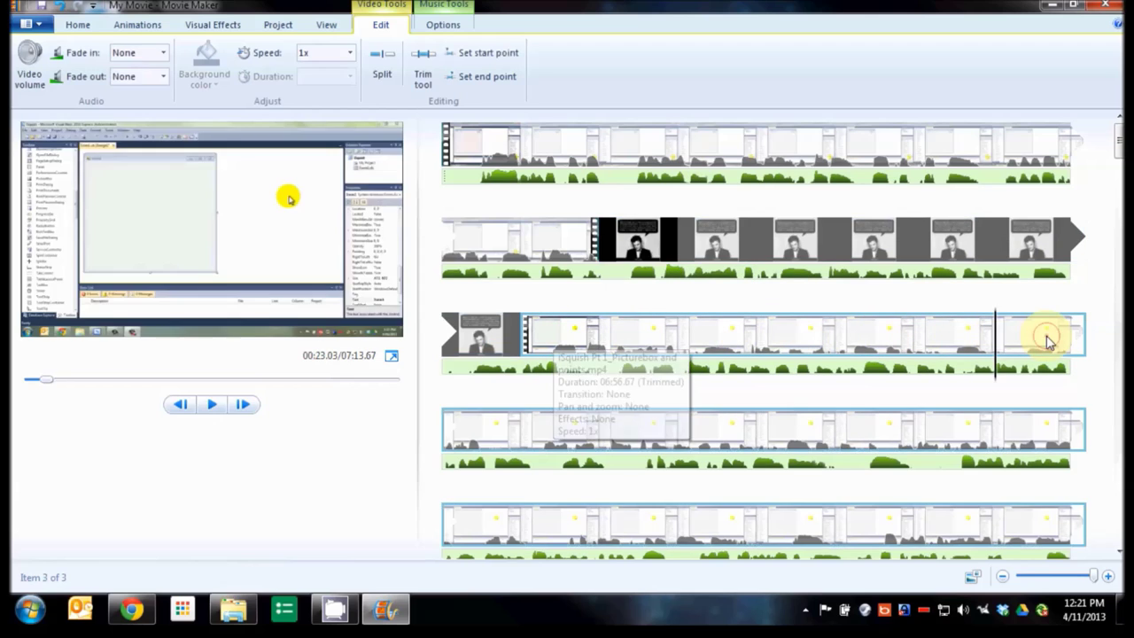
{"action": "left_click", "coordinate": [462, 429]}
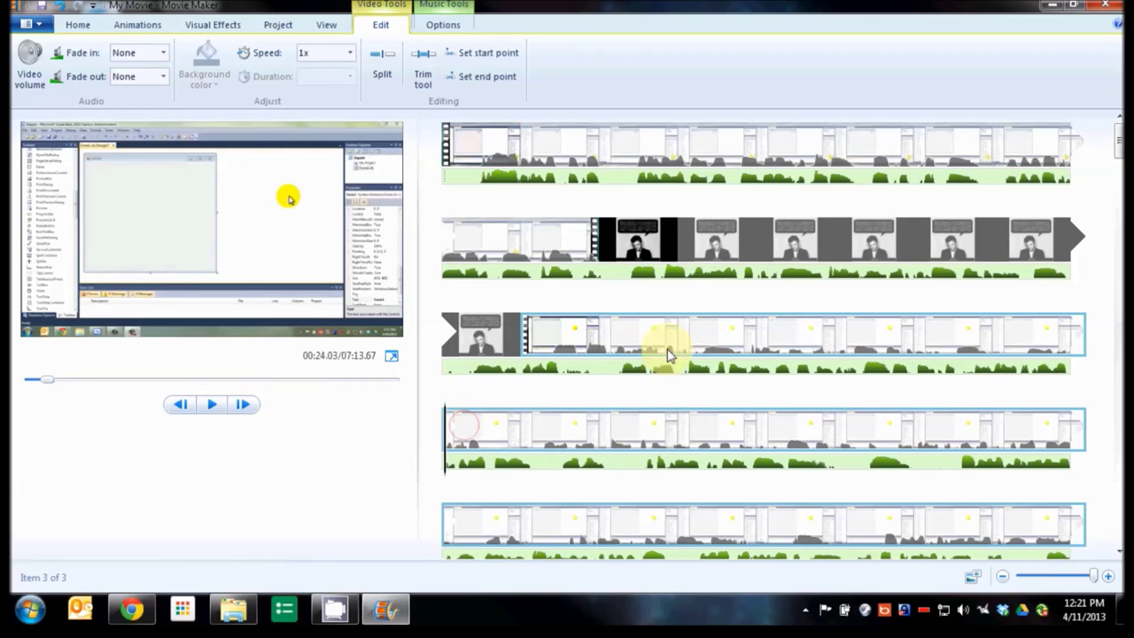
{"action": "left_click", "coordinate": [382, 62]}
{"action": "left_click", "coordinate": [617, 334]}
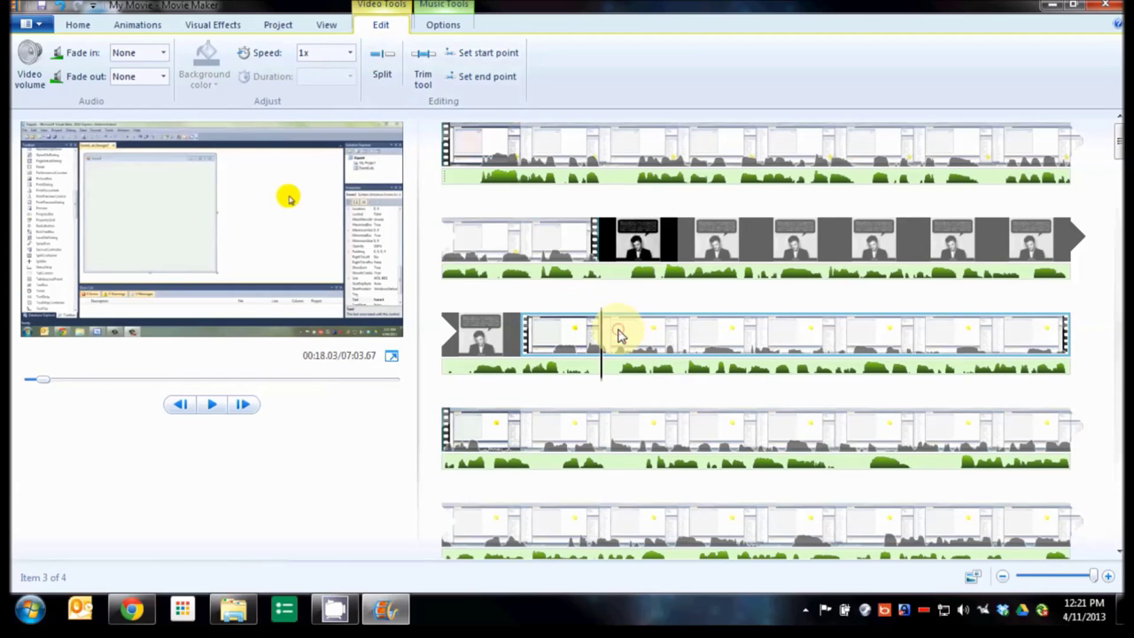
- Delete the selected 7-second screencast piece after the photo, leaving a 06:56.67 movie
{"action": "key", "text": "Delete"}
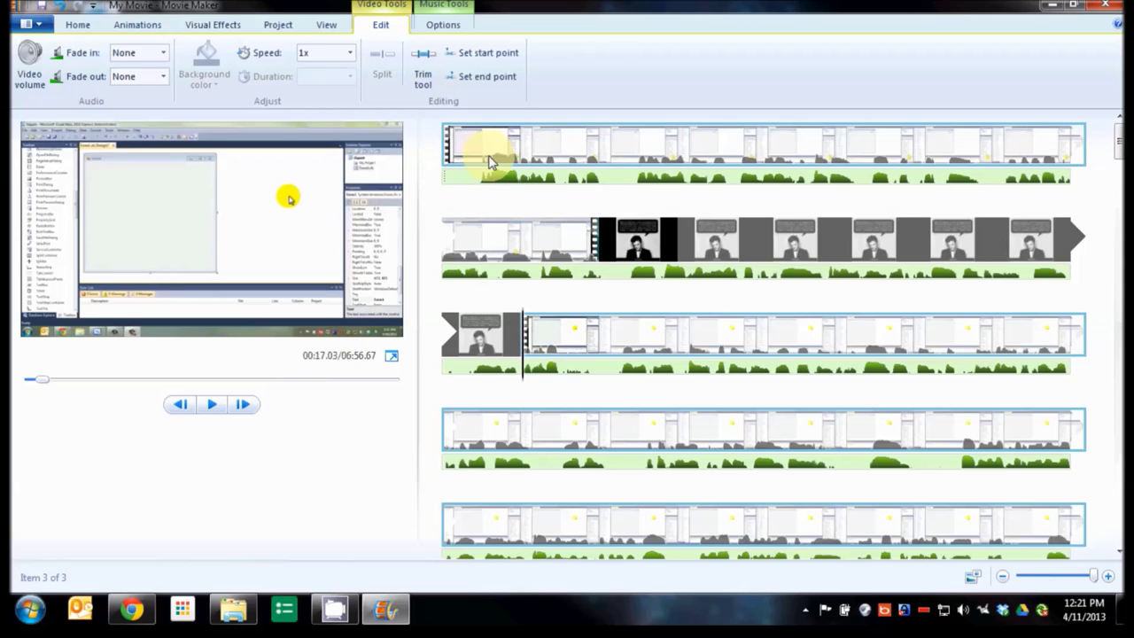
{"action": "left_click", "coordinate": [490, 162], "text": "ctrl"}
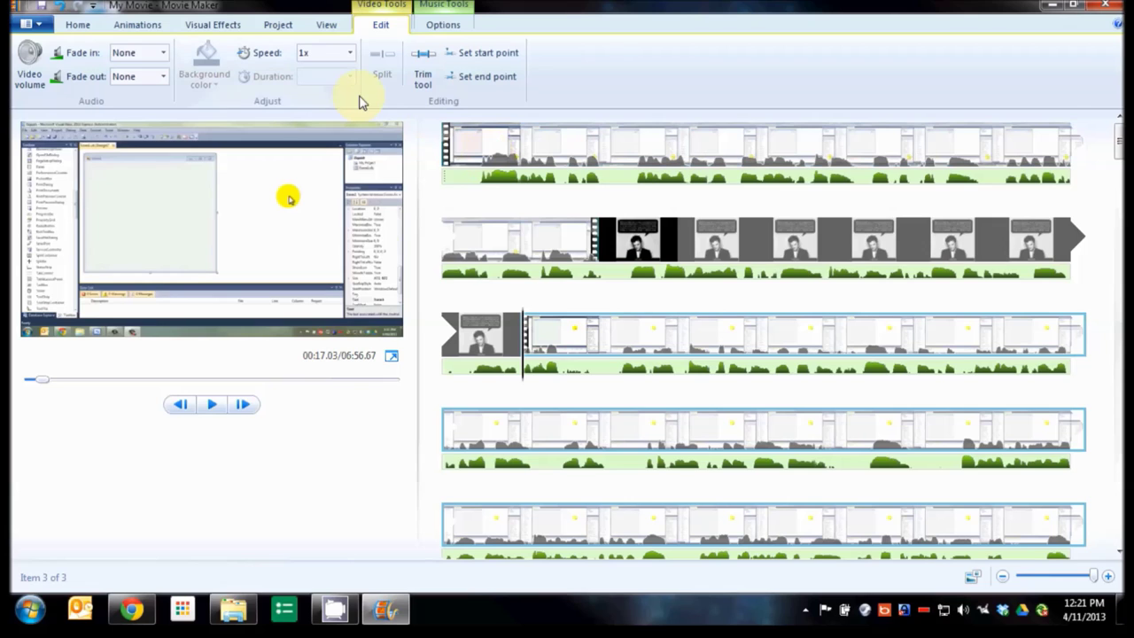